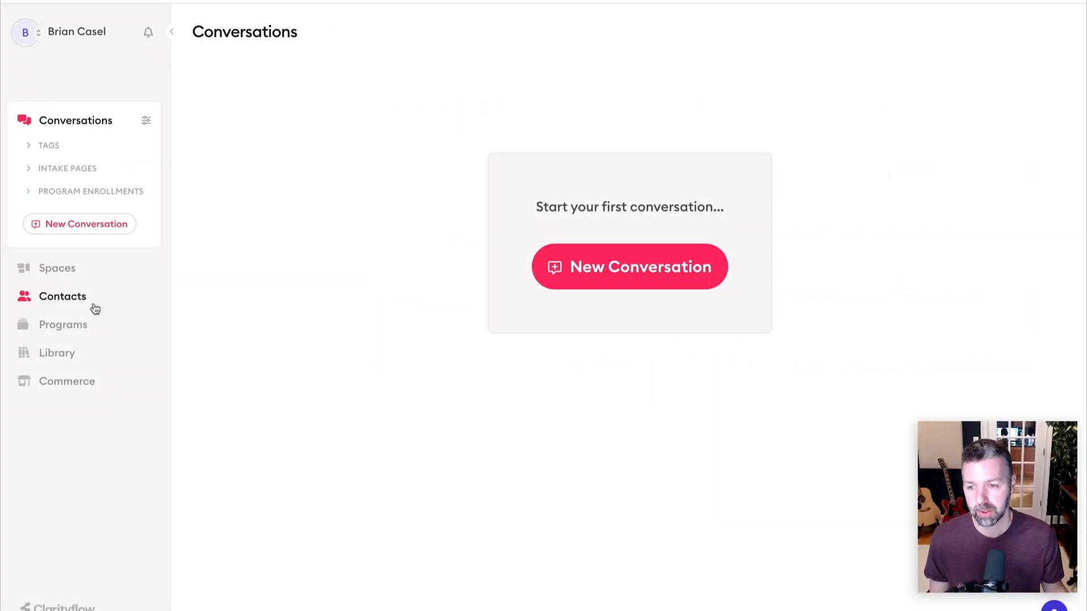
# - Show the Commerce products area, and open the Stripe account page in the account settings
pyautogui.click(80, 384)
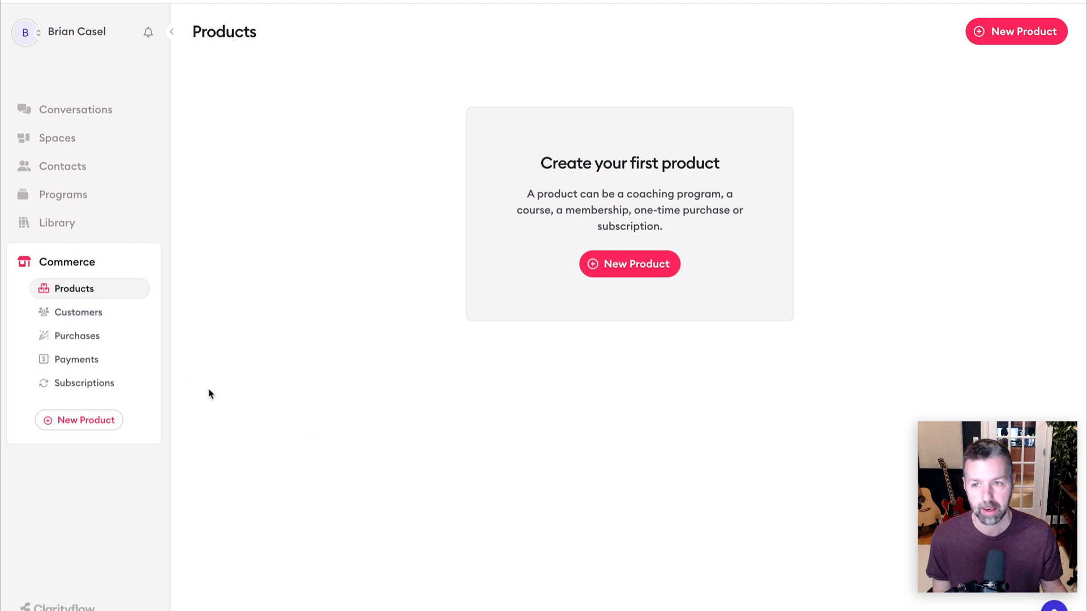
pyautogui.click(85, 33)
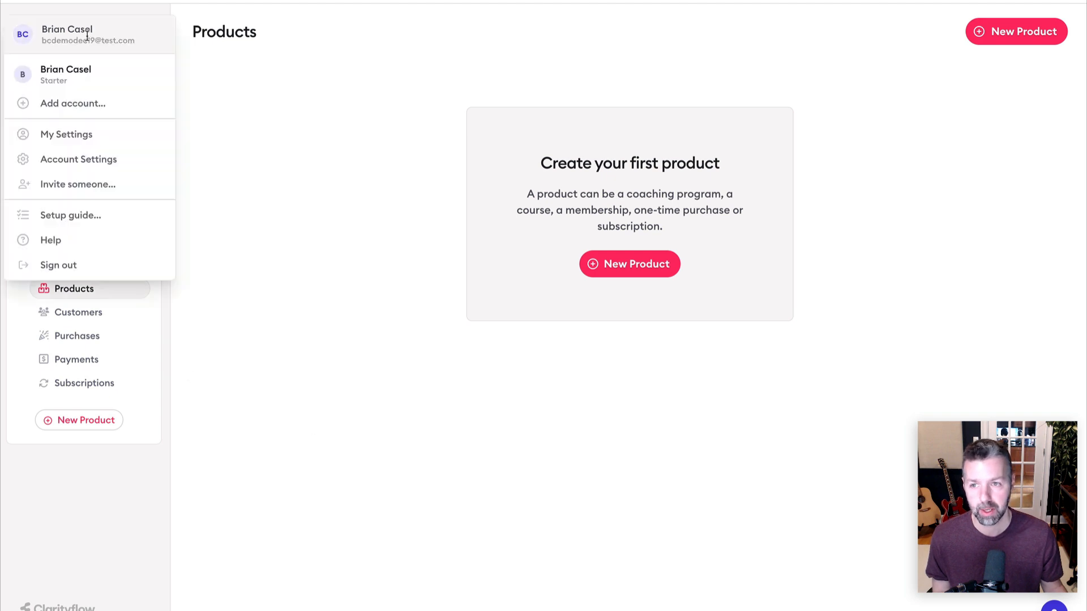
pyautogui.click(96, 159)
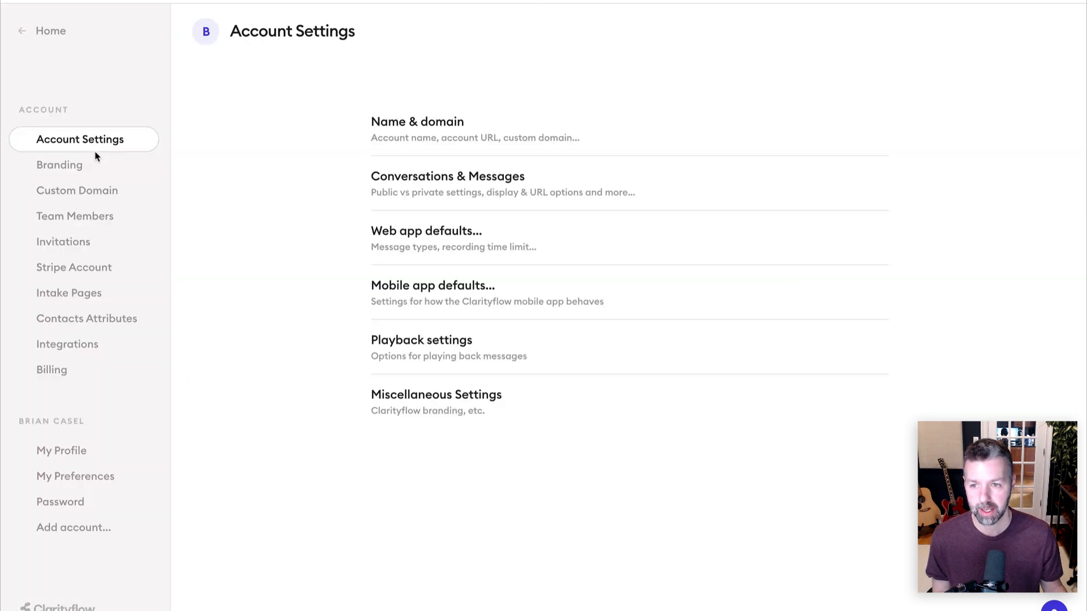
pyautogui.click(73, 264)
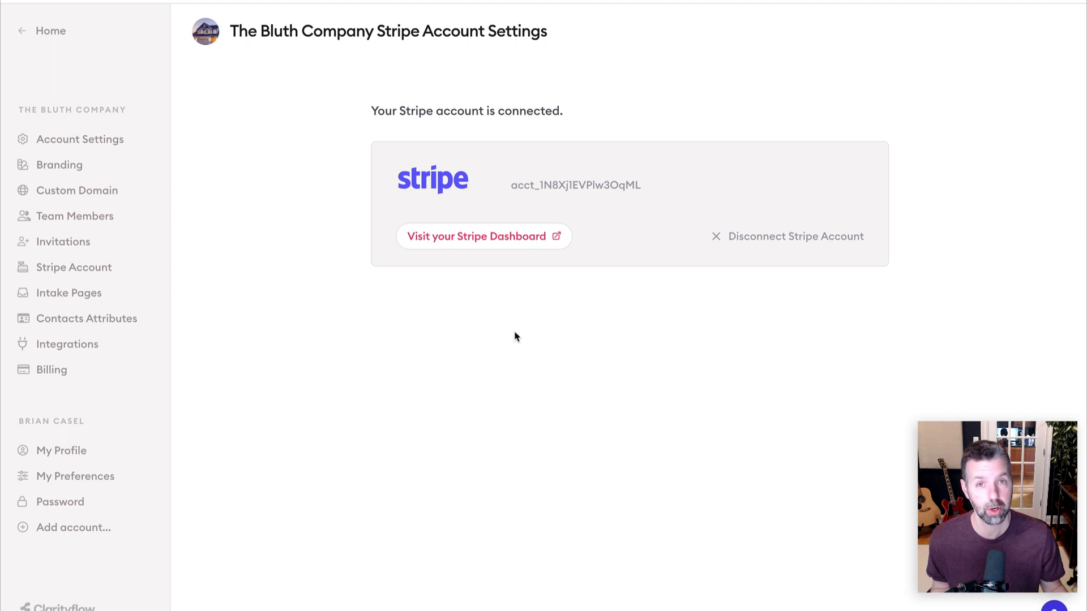
# - Open the Bite-sized Advice product from The Bluth Company's Commerce products and look over its settings sections
pyautogui.click(55, 38)
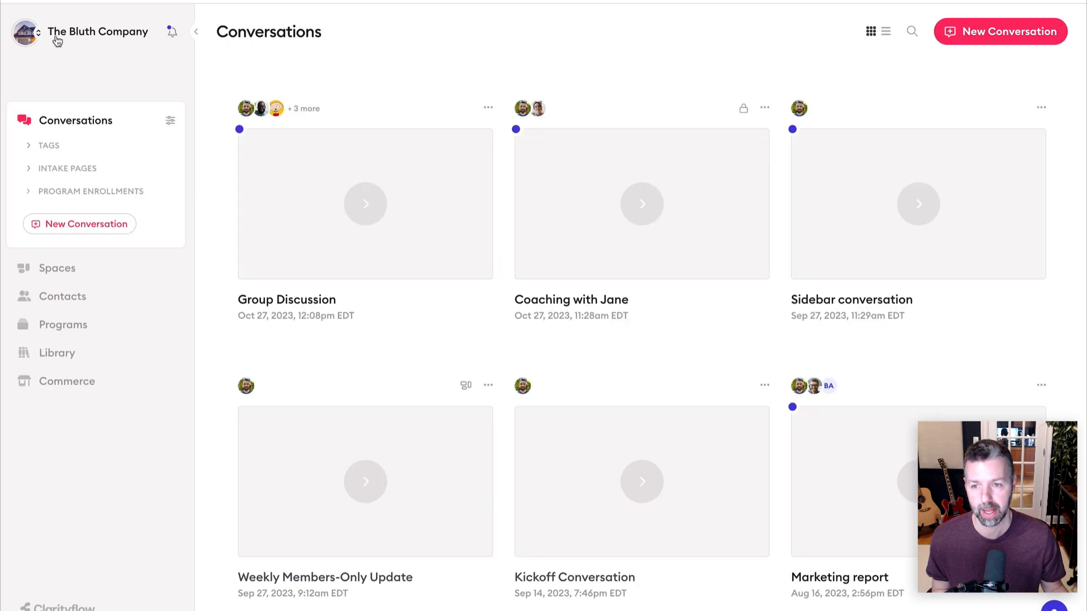
pyautogui.click(81, 381)
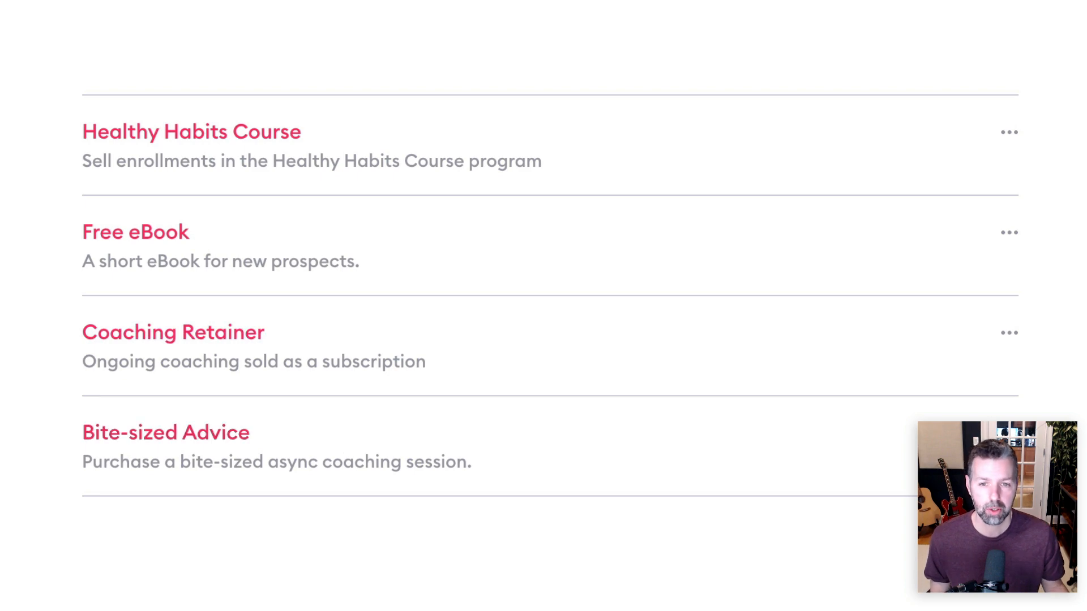
pyautogui.click(223, 440)
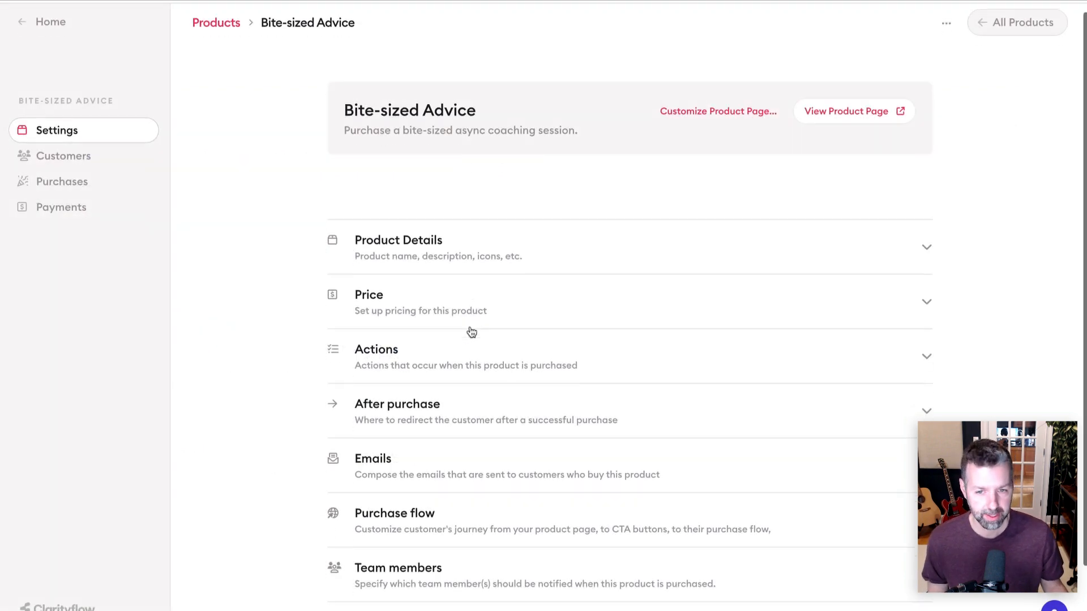
pyautogui.scroll(-3, 471, 333)
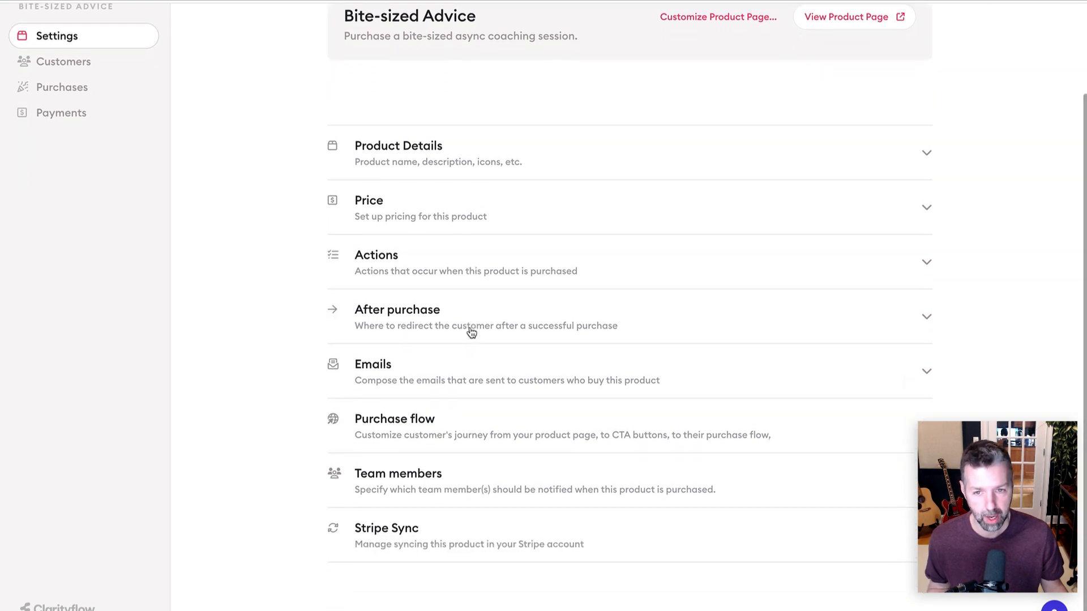
pyautogui.scroll(3, 461, 340)
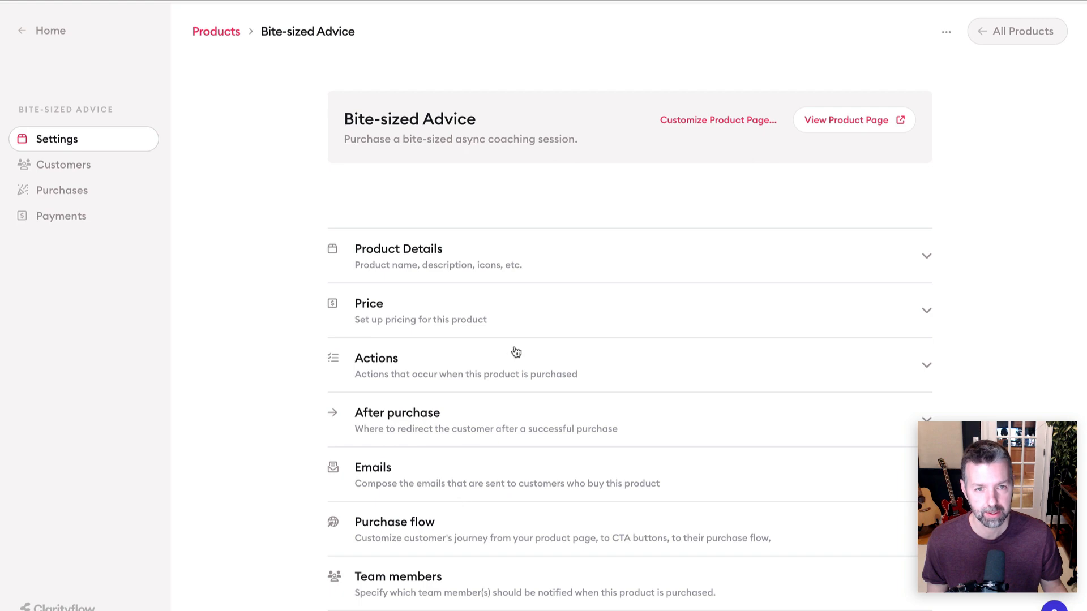
# - View the public product page for Bite-sized Advice and read through its banner, headline, sales copy and purchase prompts
pyautogui.click(864, 131)
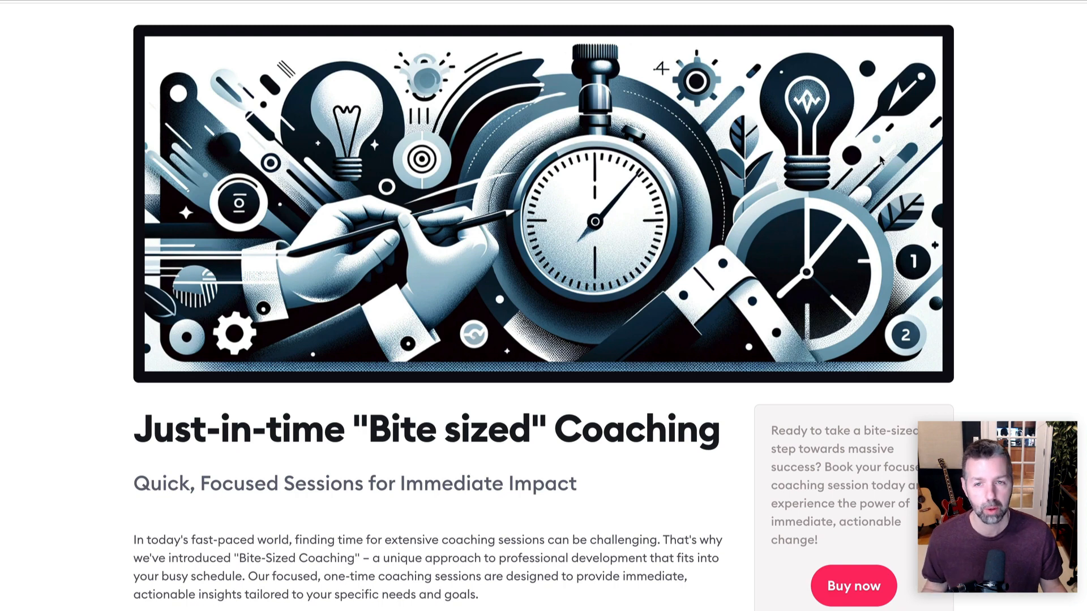
pyautogui.scroll(-1, 844, 232)
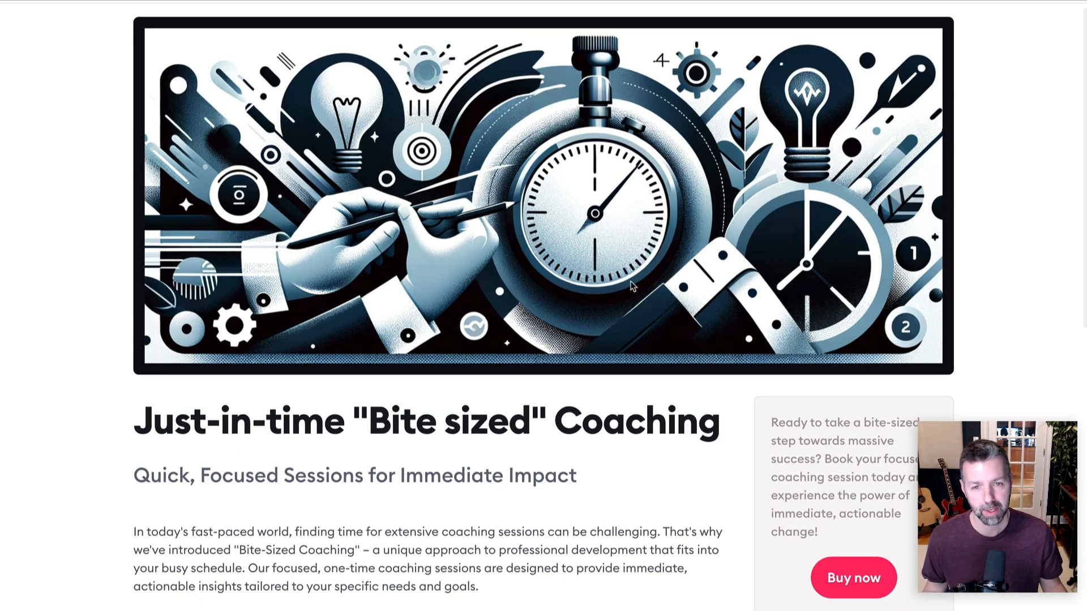
pyautogui.scroll(-4, 633, 286)
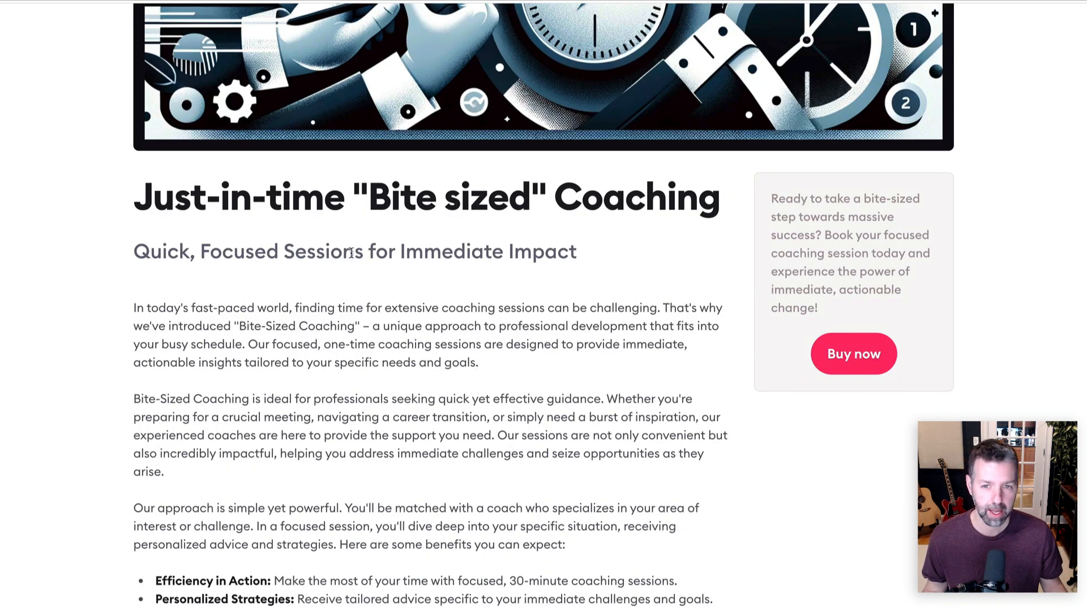
pyautogui.scroll(-5, 277, 319)
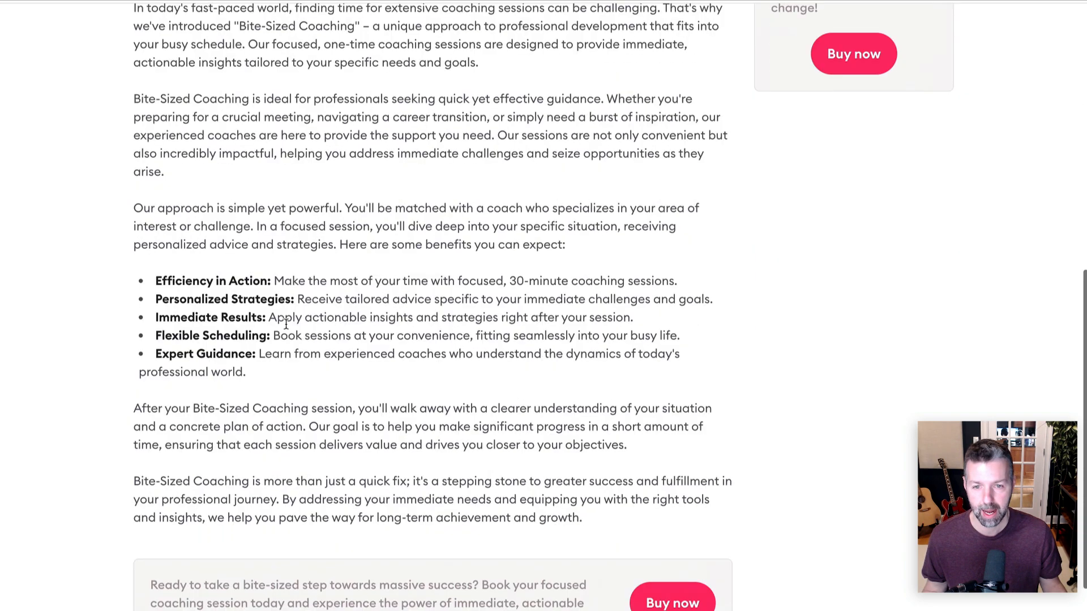
pyautogui.scroll(-1, 287, 324)
pyautogui.scroll(1, 657, 403)
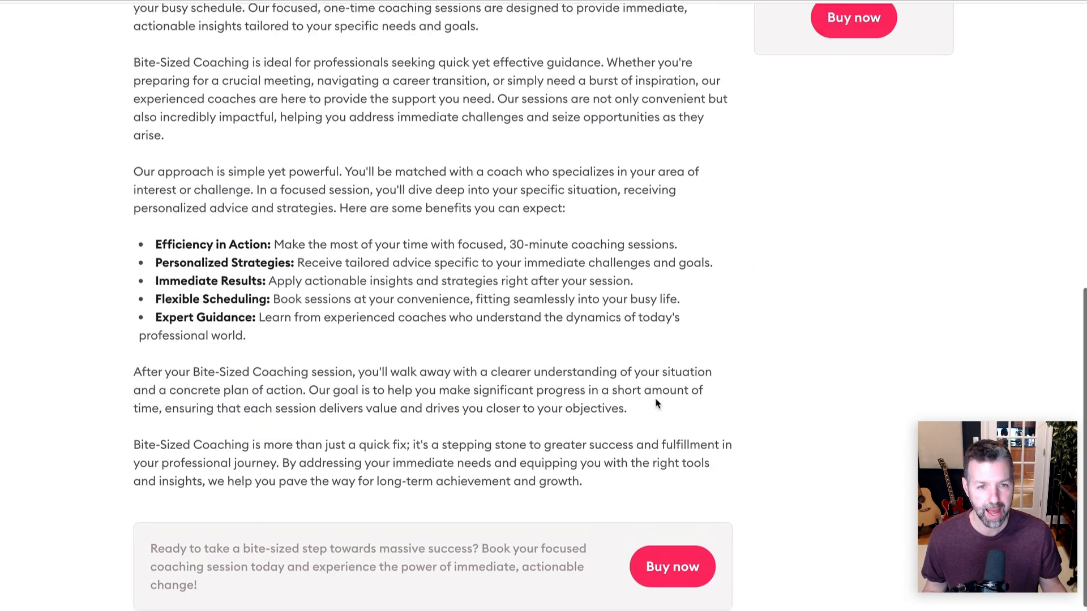
pyautogui.scroll(10, 657, 404)
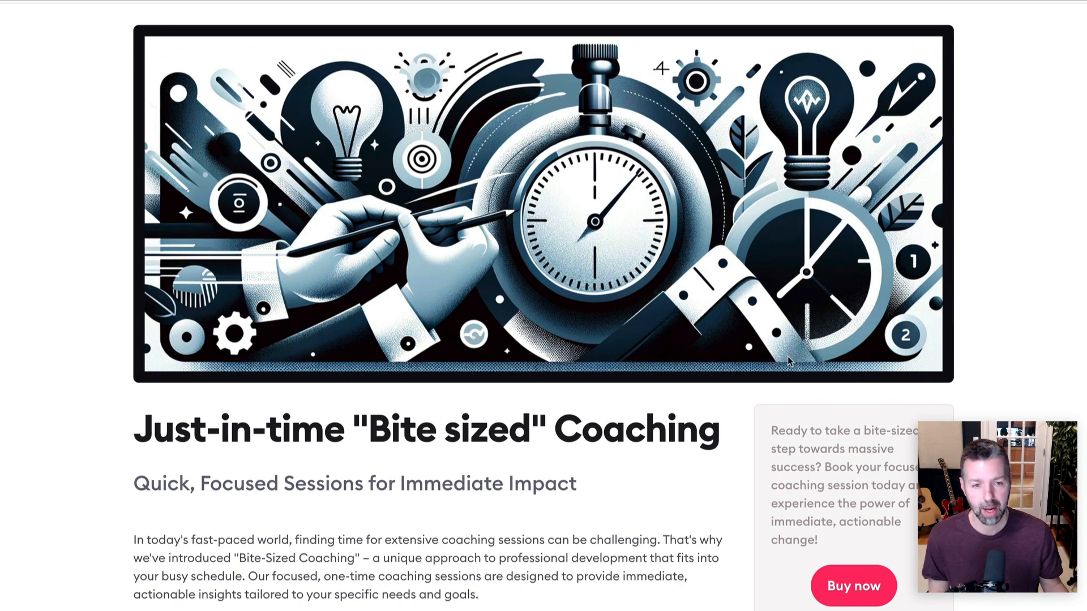
pyautogui.scroll(-10, 785, 356)
pyautogui.scroll(10, 784, 354)
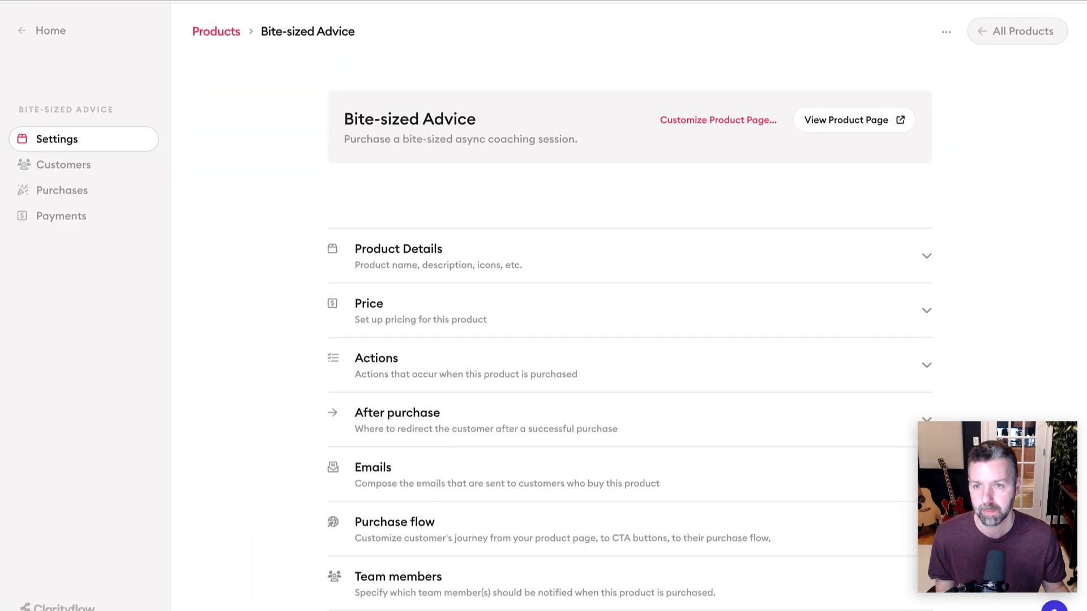
# - Open the product page customization and review its page content, including banner image, headline, sub headline and body text
pyautogui.click(725, 120)
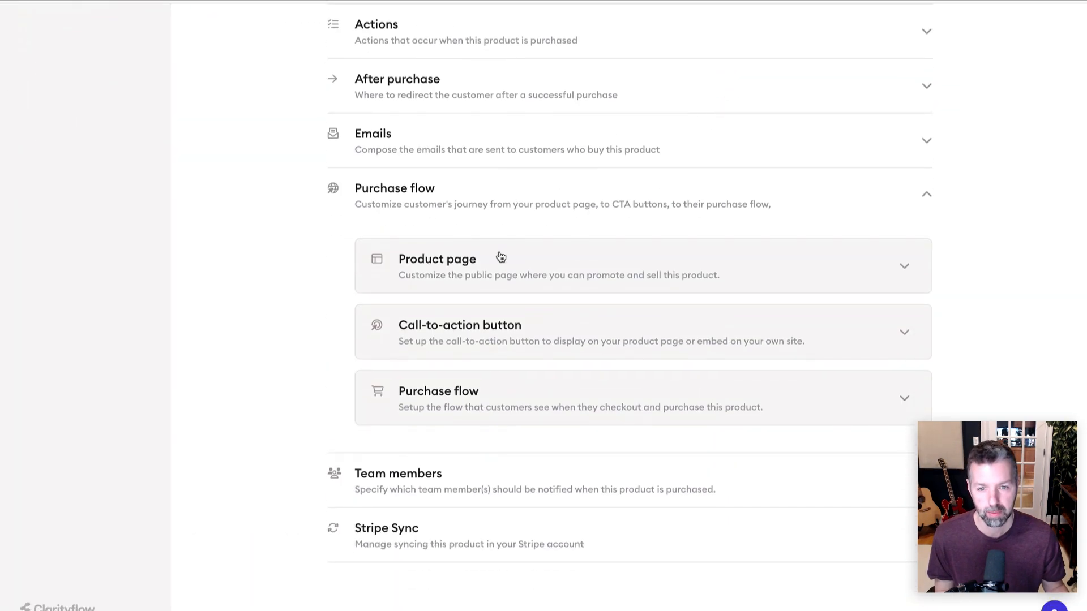
pyautogui.click(495, 277)
pyautogui.click(499, 466)
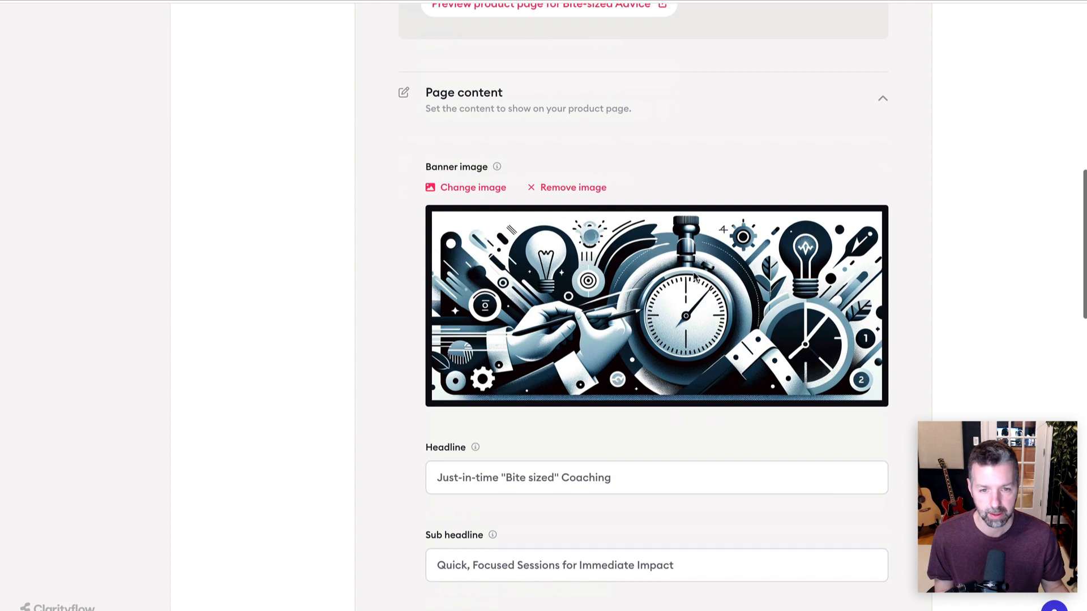
pyautogui.scroll(-8, 693, 278)
pyautogui.scroll(-11, 669, 413)
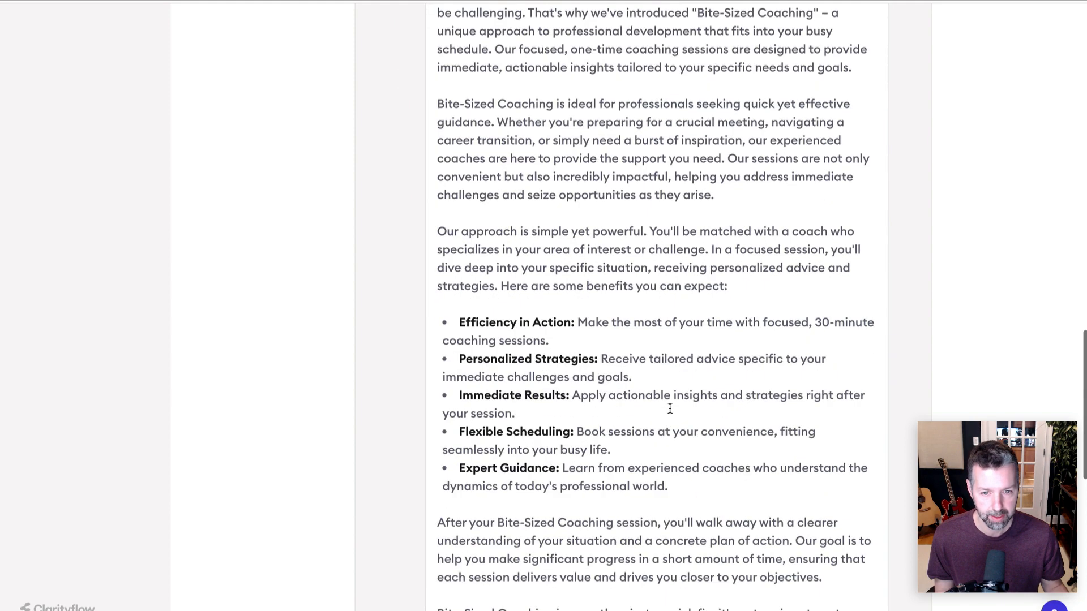
# - Expand the call-to-action button settings and examine the embeddable button code
pyautogui.click(559, 529)
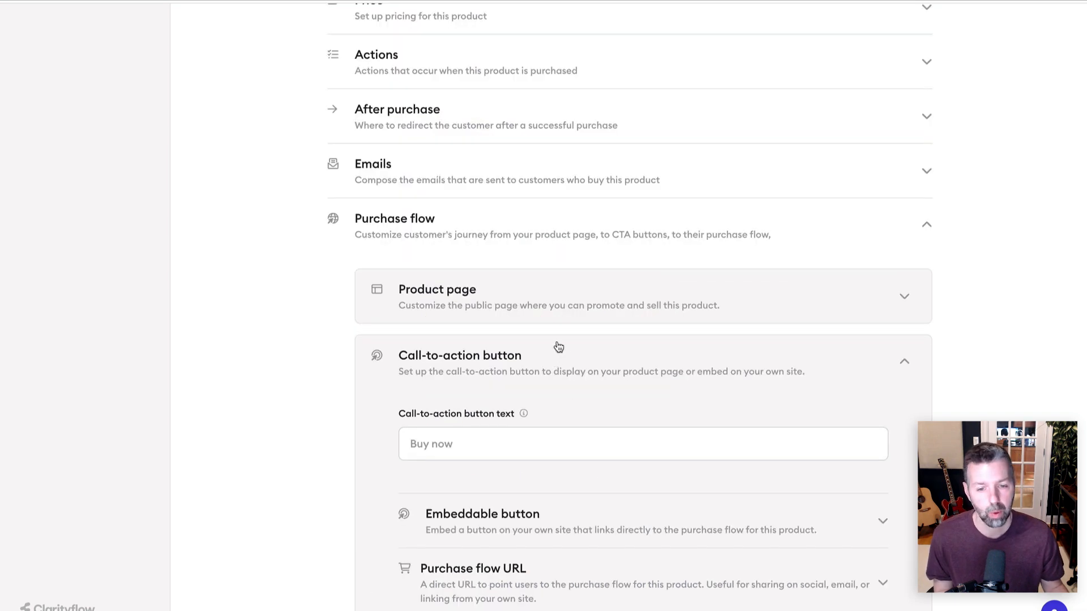
pyautogui.scroll(-1, 556, 347)
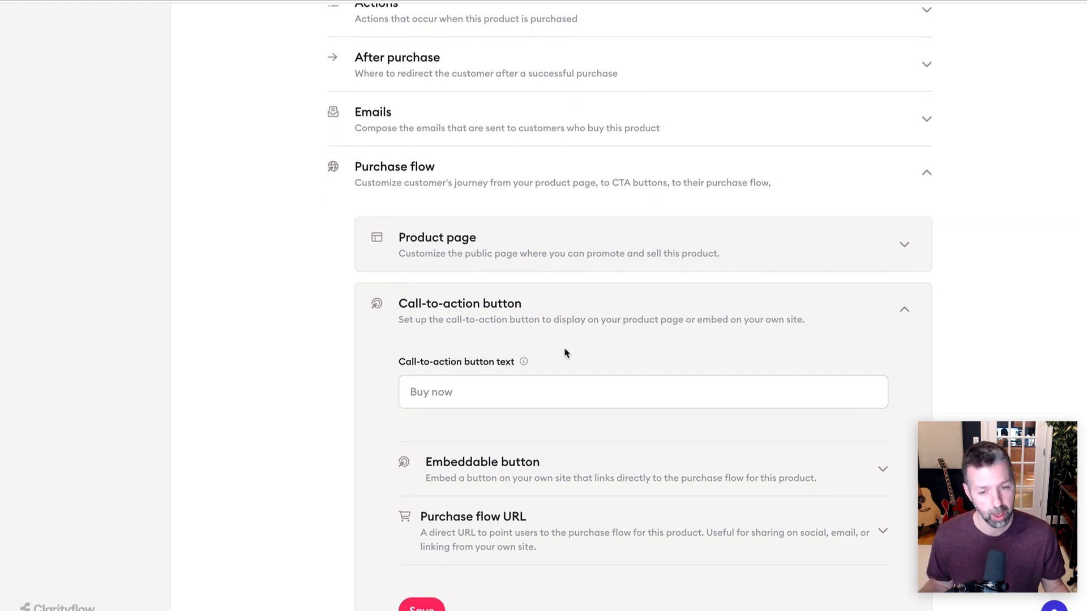
pyautogui.scroll(-1, 564, 352)
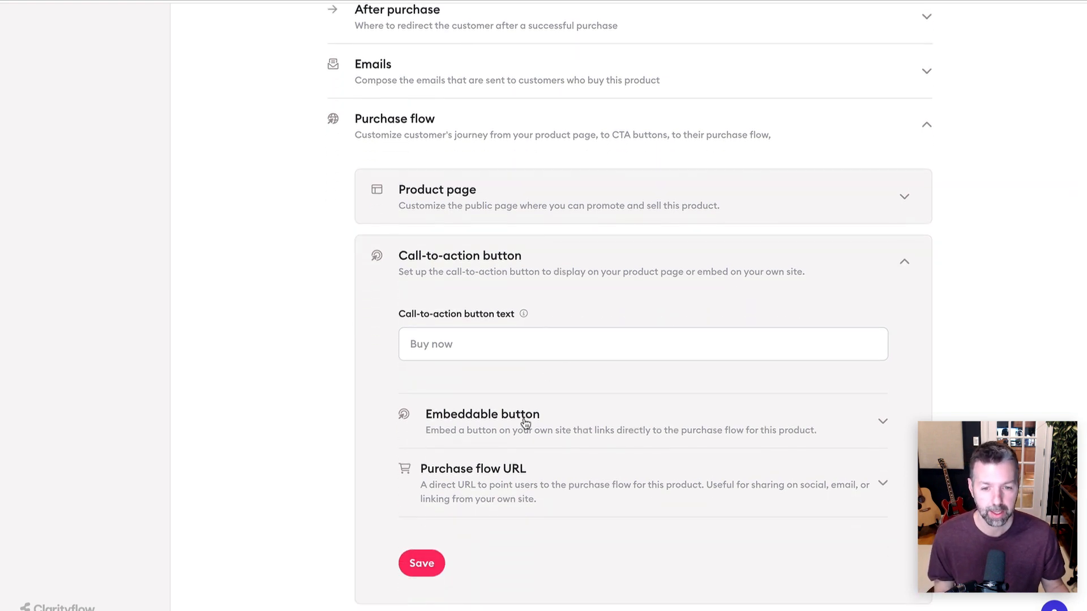
pyautogui.click(508, 425)
pyautogui.scroll(-1, 635, 462)
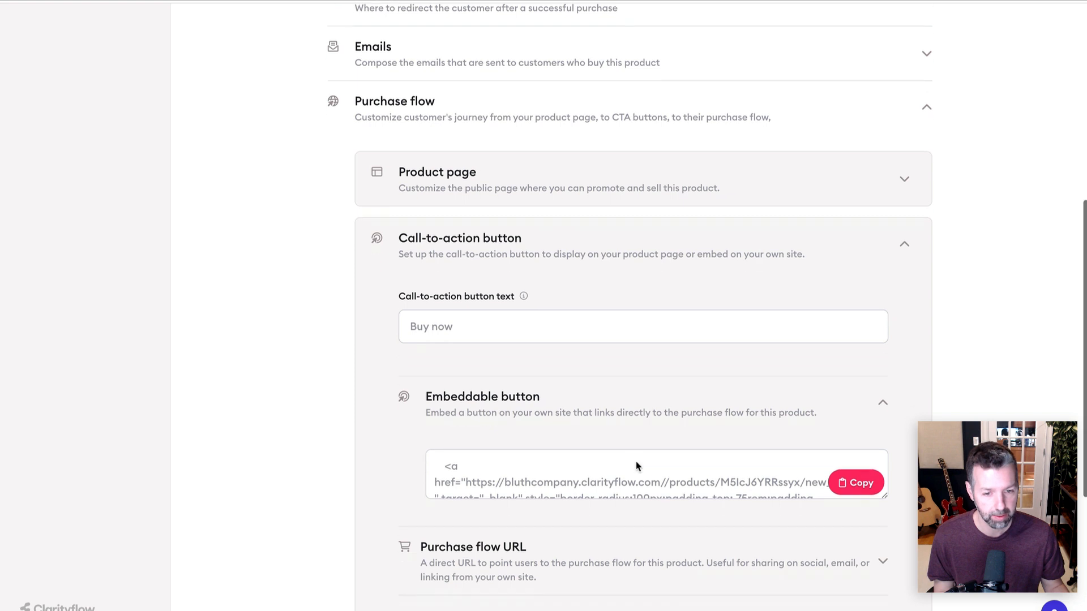
pyautogui.scroll(-1, 642, 472)
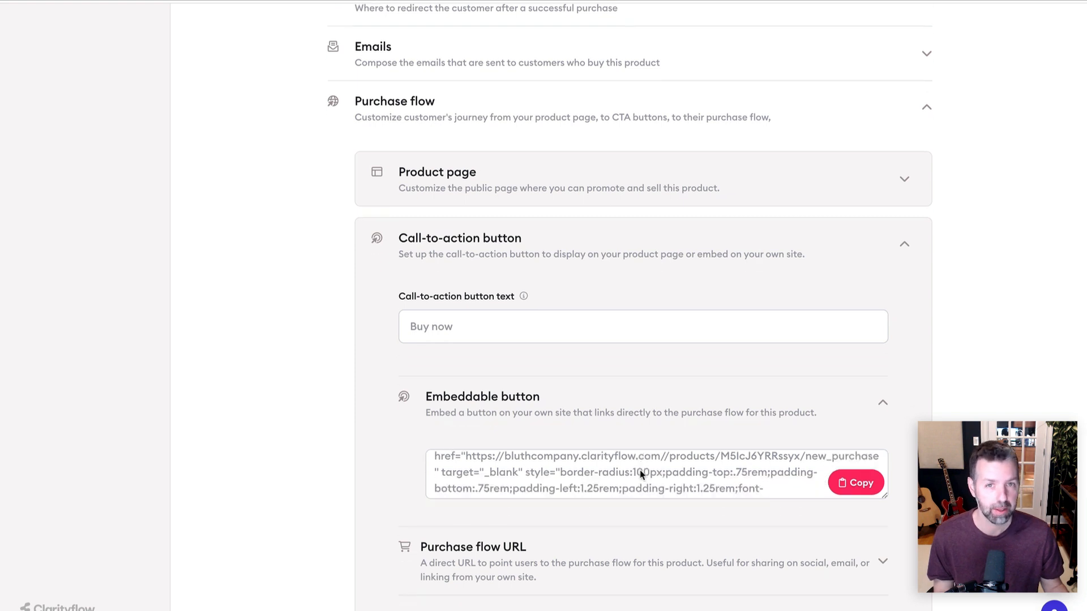
pyautogui.scroll(2, 640, 470)
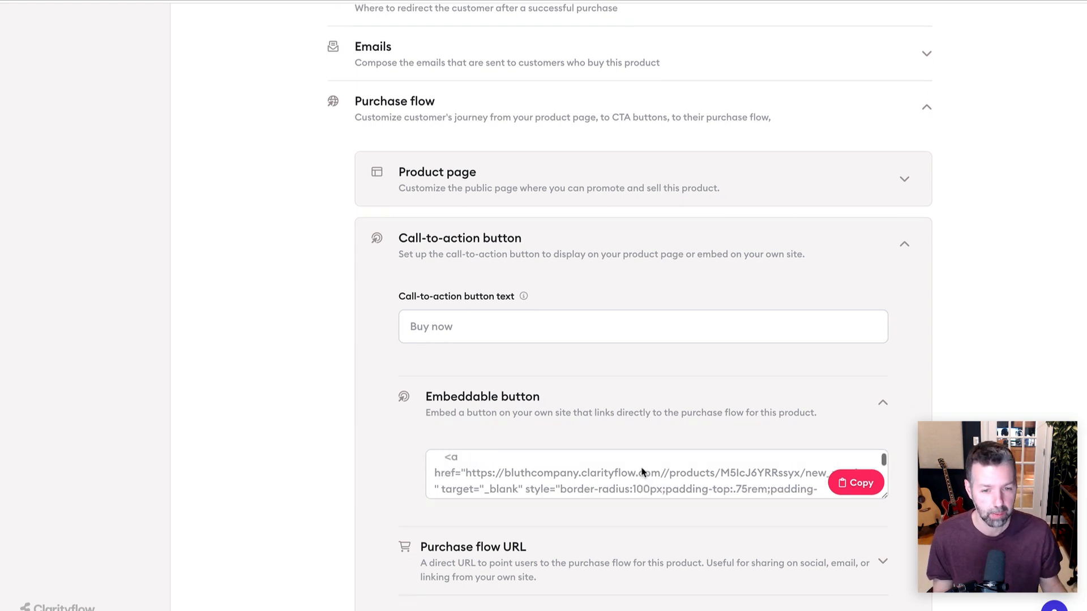
# - Copy the product's purchase flow URL, view it in a new incognito window, and close that window
pyautogui.click(587, 559)
pyautogui.scroll(-2, 583, 527)
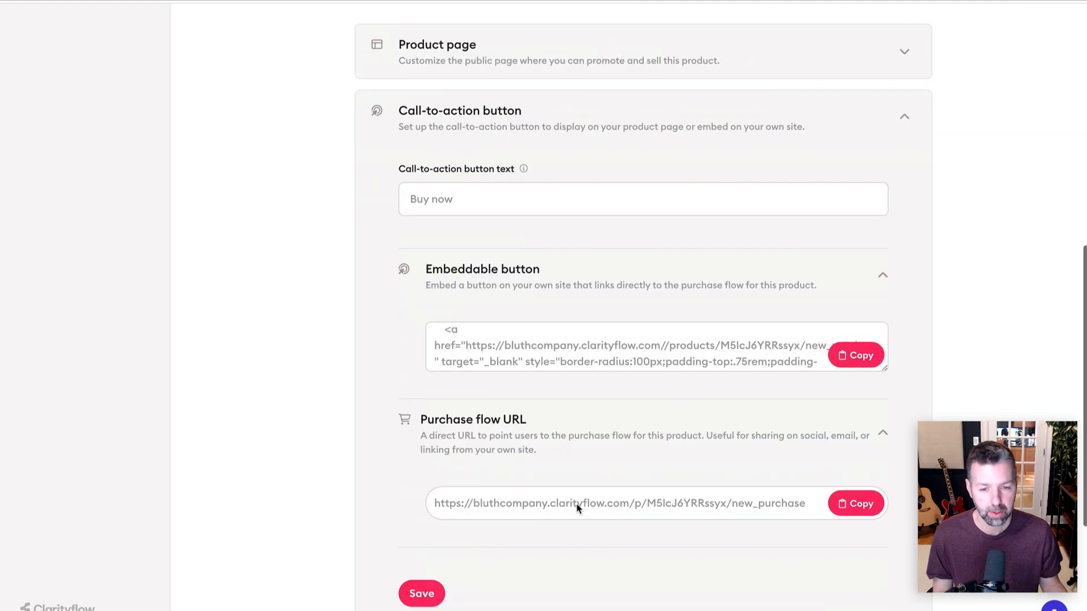
pyautogui.click(860, 505)
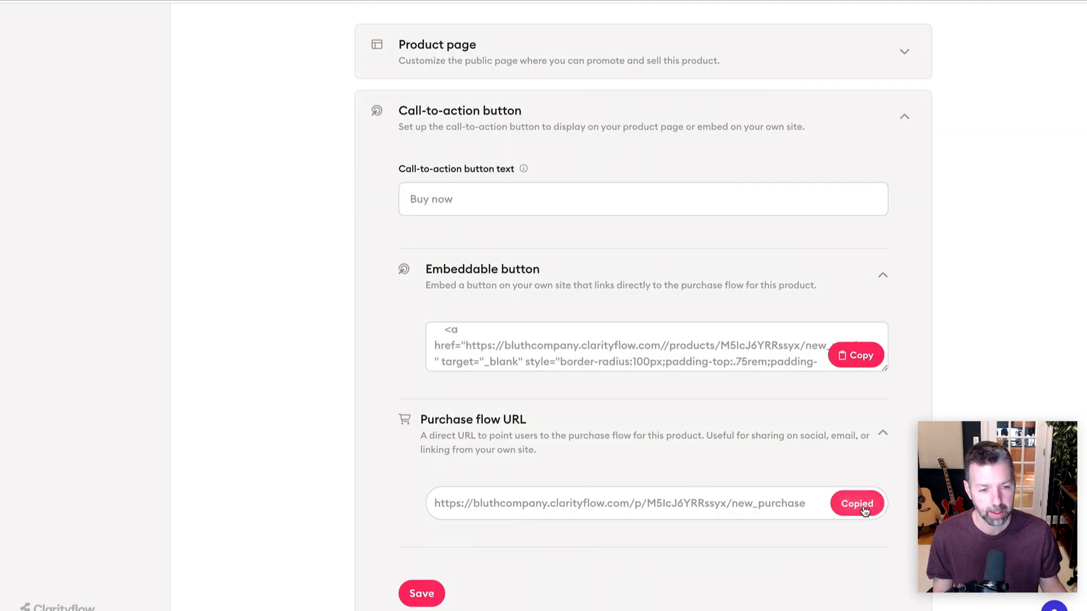
pyautogui.hotkey('ctrl', 'shift', 'n')
pyautogui.hotkey('ctrl', 'v')
pyautogui.press('Return')
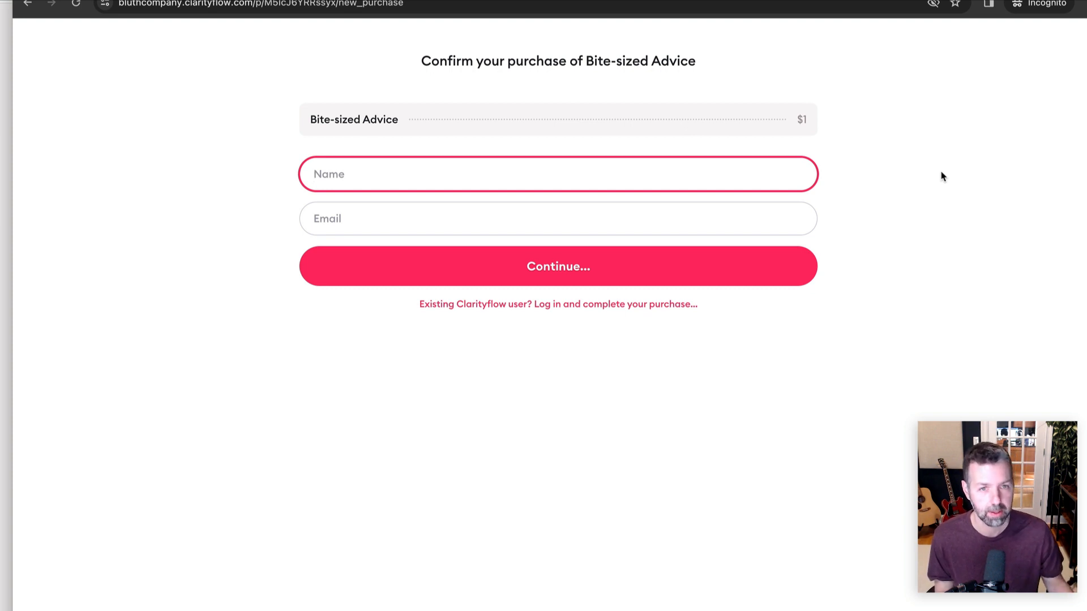
pyautogui.press('super+w')
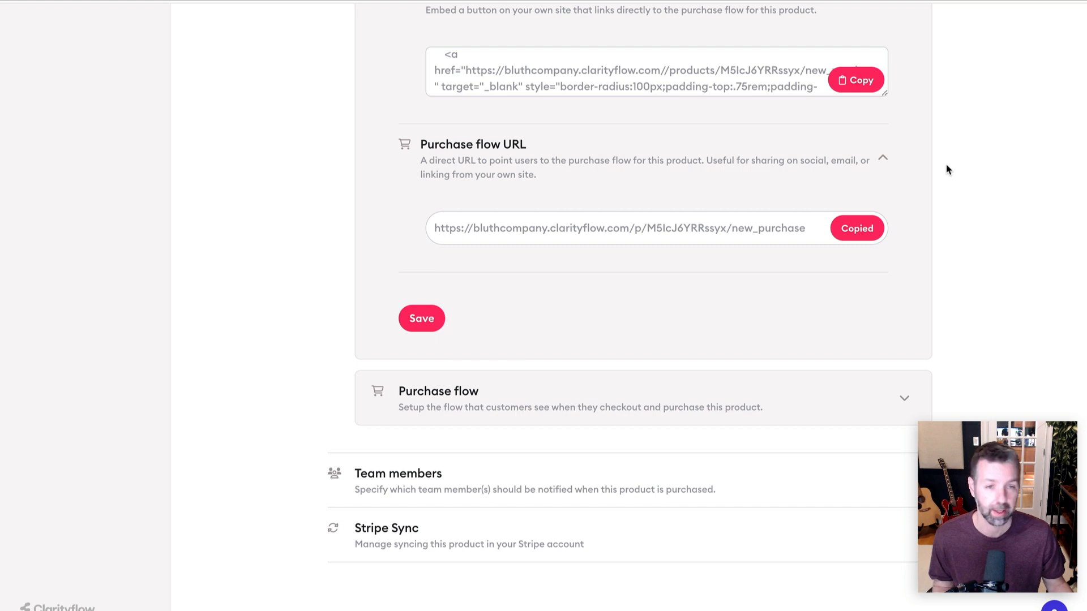
# - Collapse the Purchase flow section in the Bite-sized Advice settings
pyautogui.scroll(3, 707, 291)
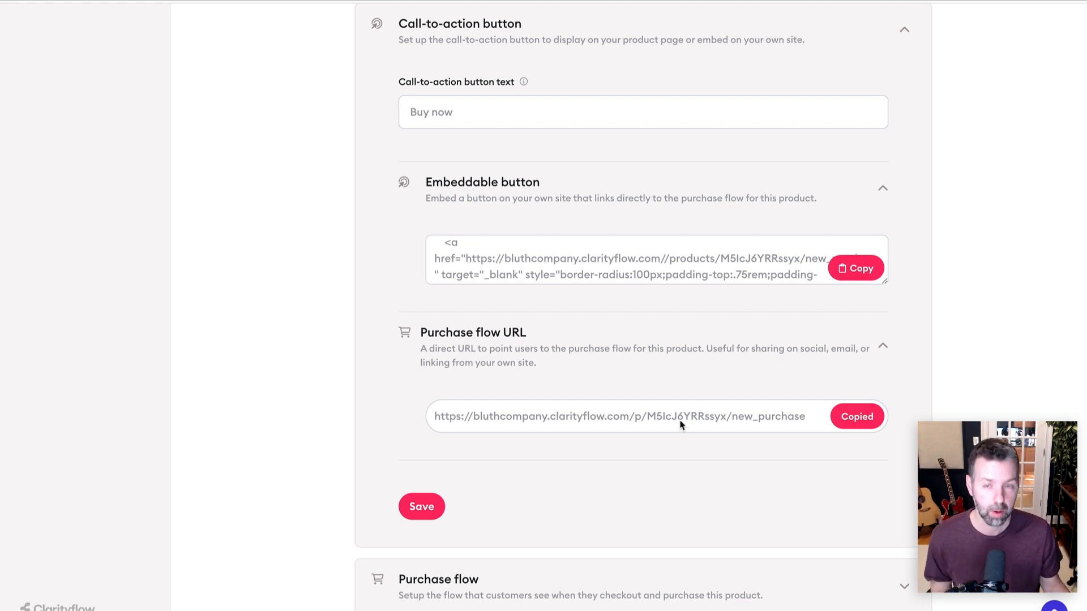
pyautogui.scroll(5, 723, 222)
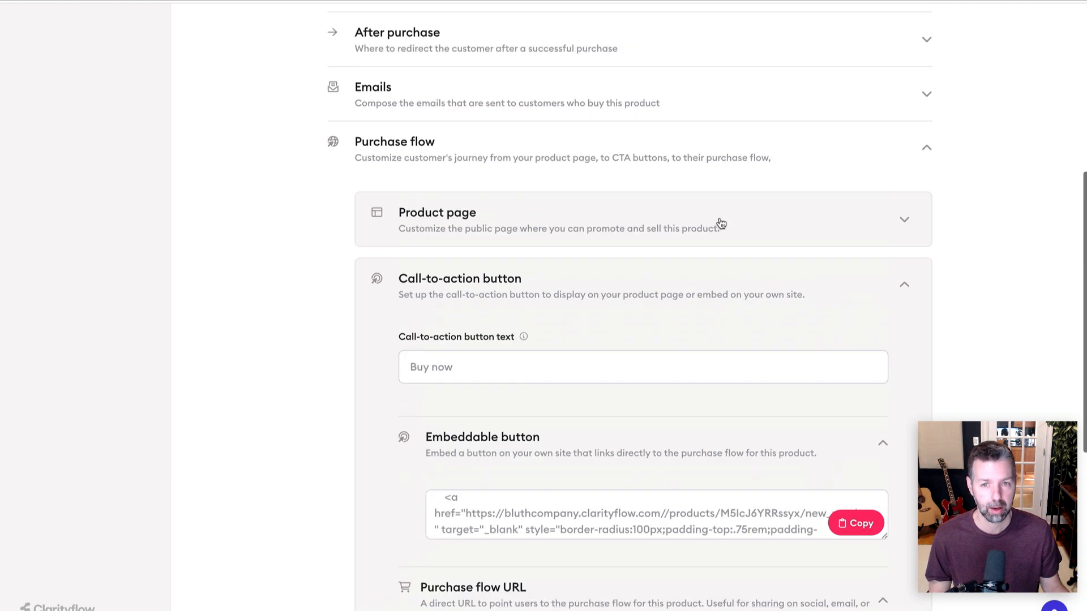
pyautogui.scroll(7, 721, 223)
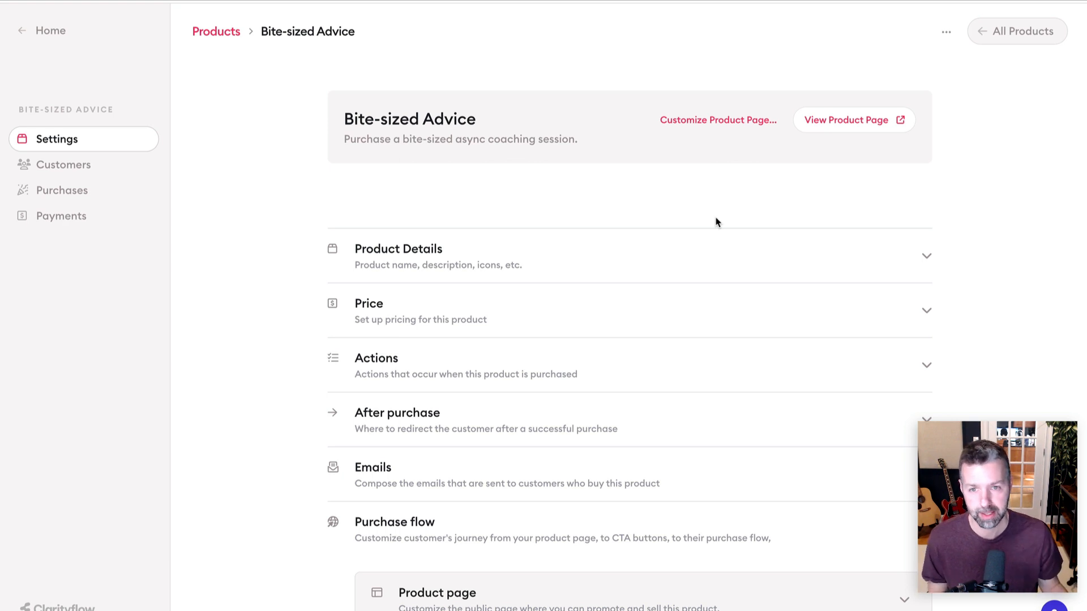
pyautogui.click(592, 515)
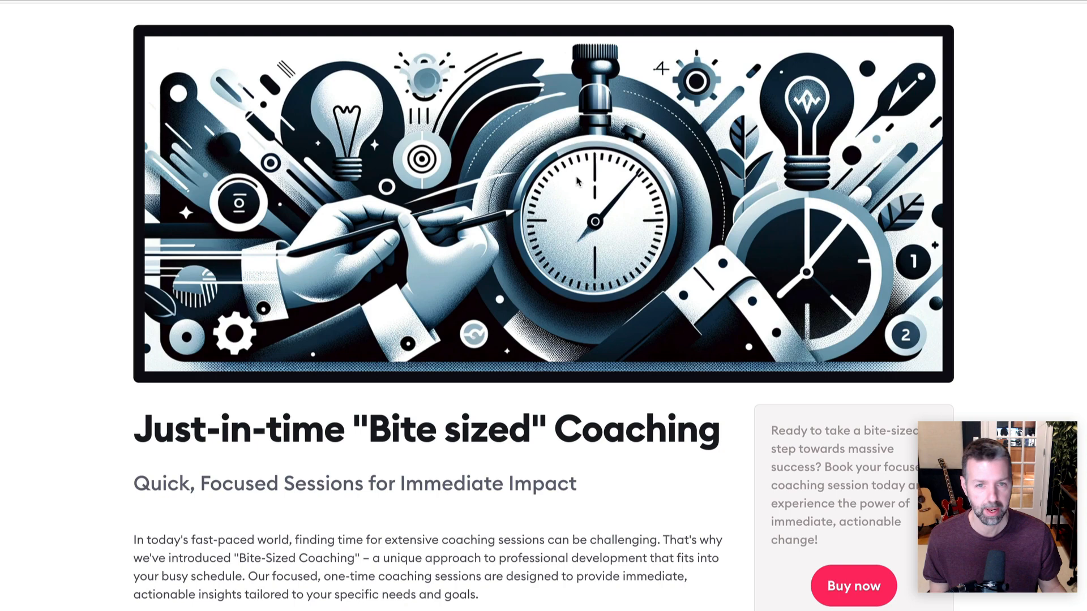
# - Open the Bite-sized Advice product page in a new incognito window, review its content, and start the purchase
pyautogui.scroll(-15, 604, 313)
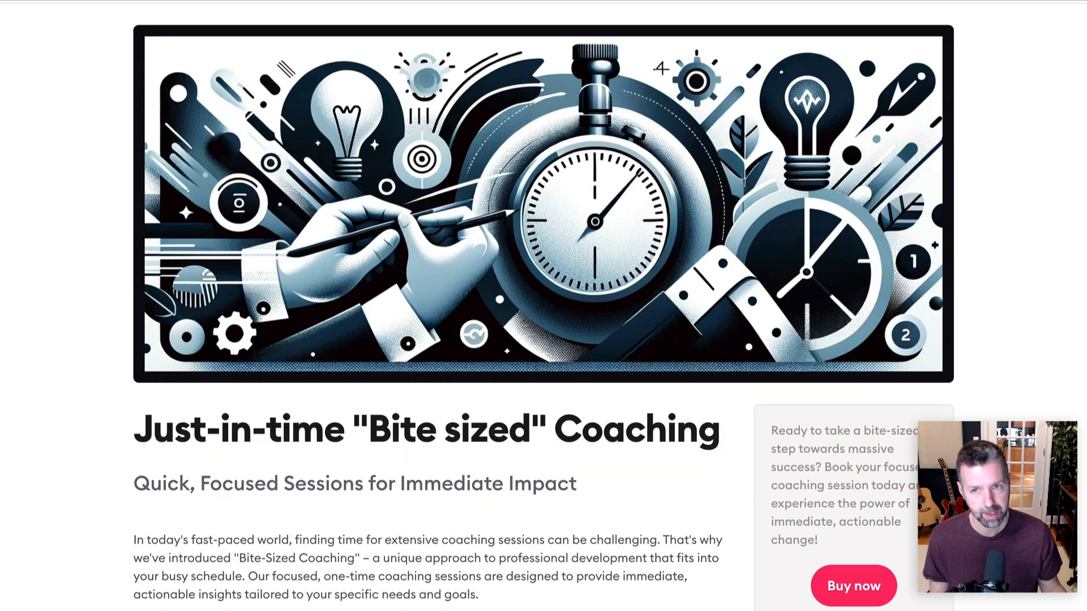
pyautogui.press('super+shift+n')
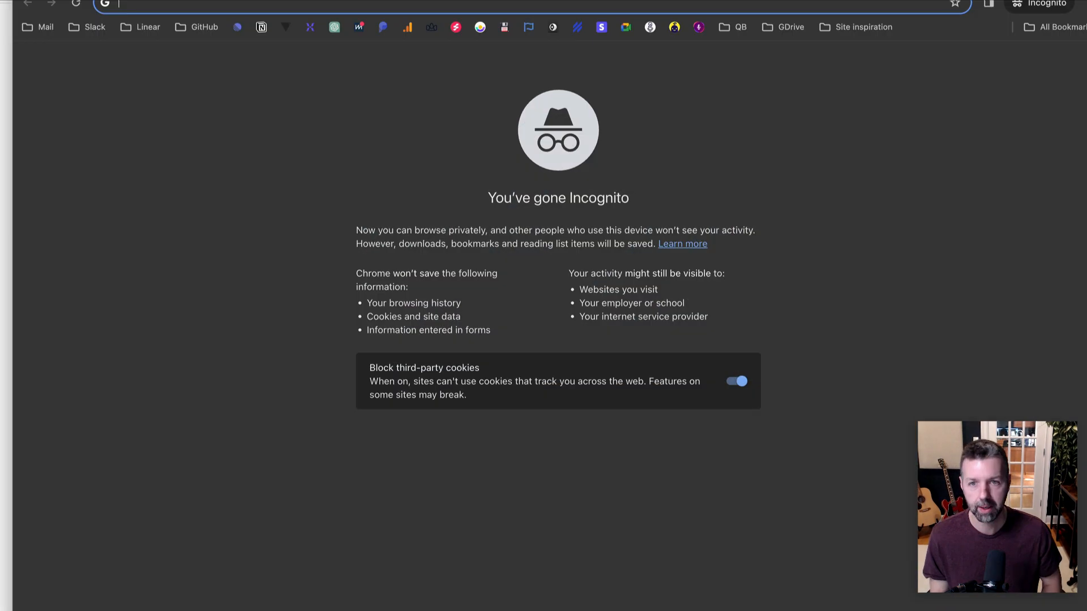
pyautogui.press('super+v')
pyautogui.press('Return')
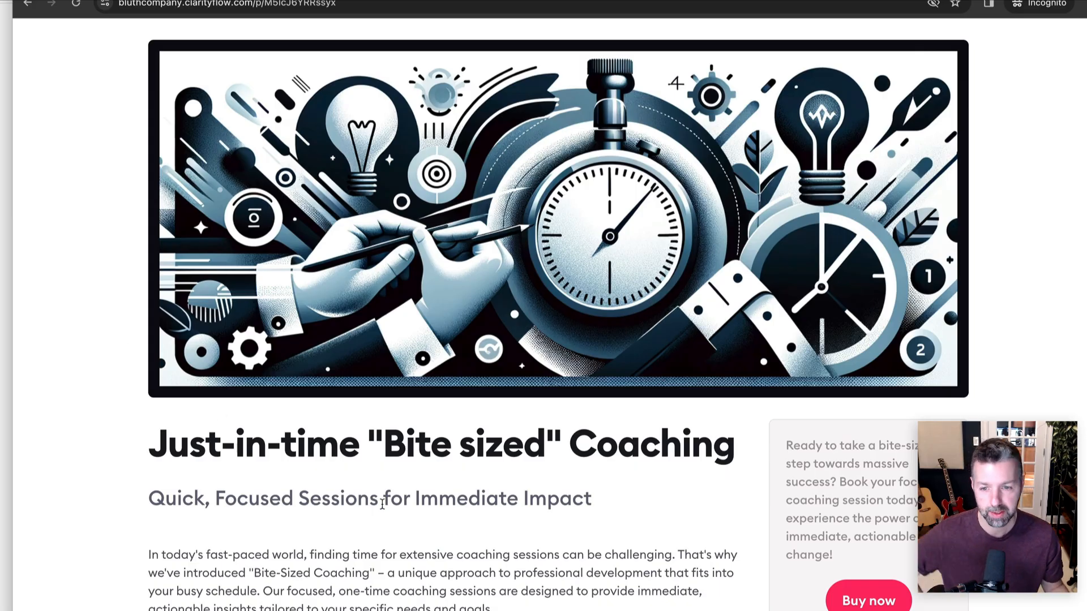
pyautogui.scroll(-8, 382, 503)
pyautogui.scroll(-2, 382, 503)
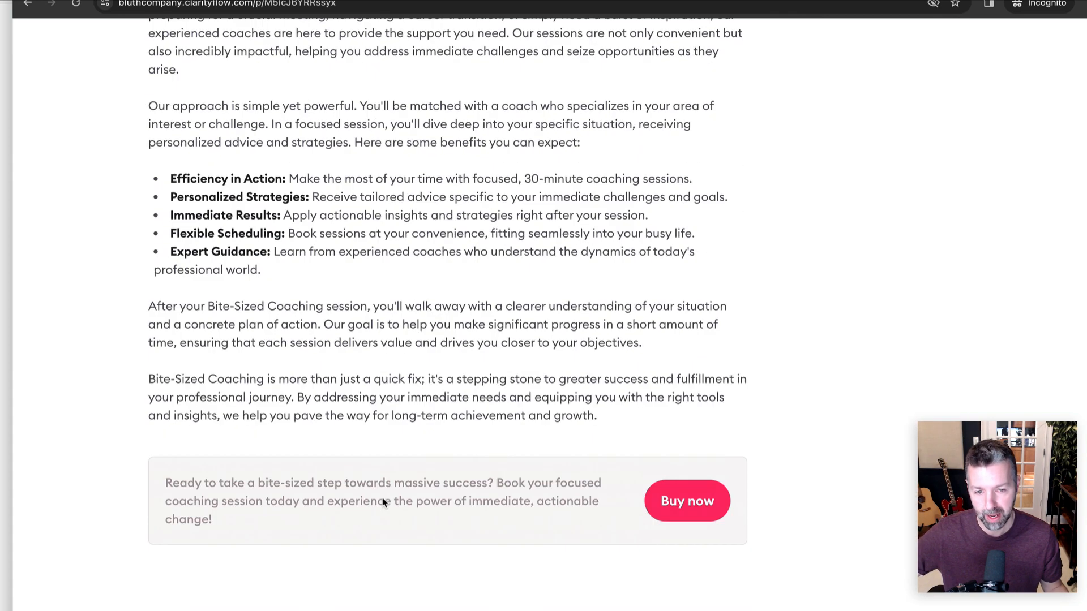
pyautogui.scroll(7, 382, 503)
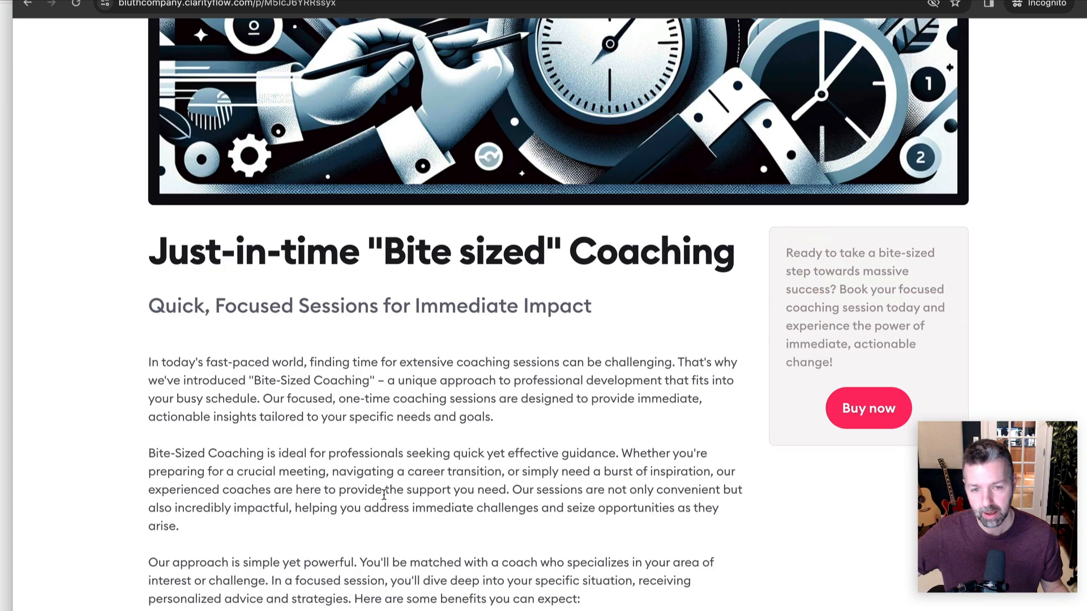
pyautogui.click(888, 418)
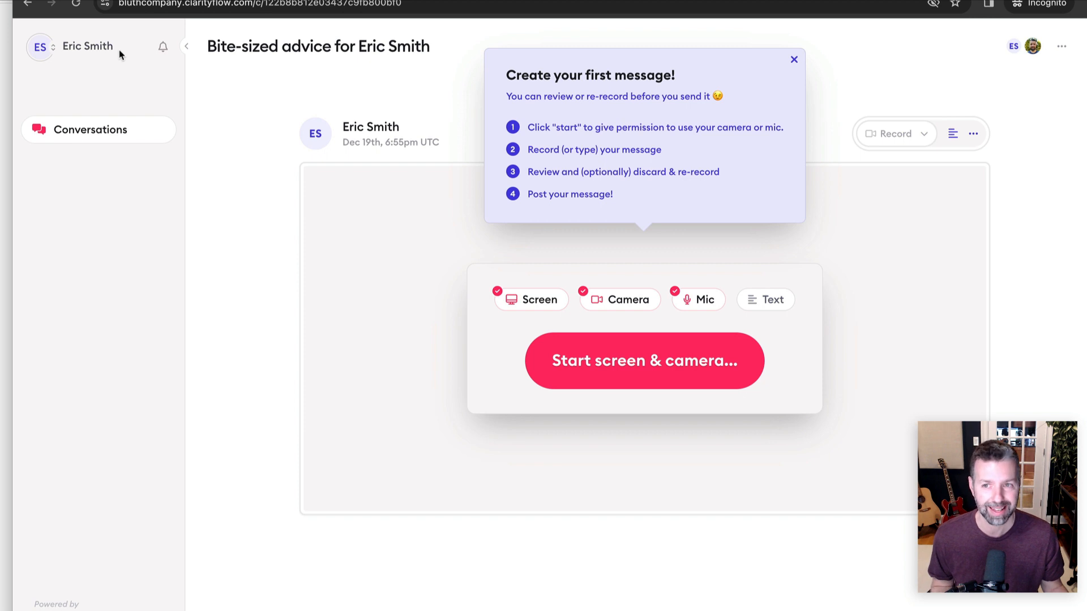
# - Find the Bite-sized Advice purchase in the customer's account settings and follow its access link to the conversation
pyautogui.click(97, 50)
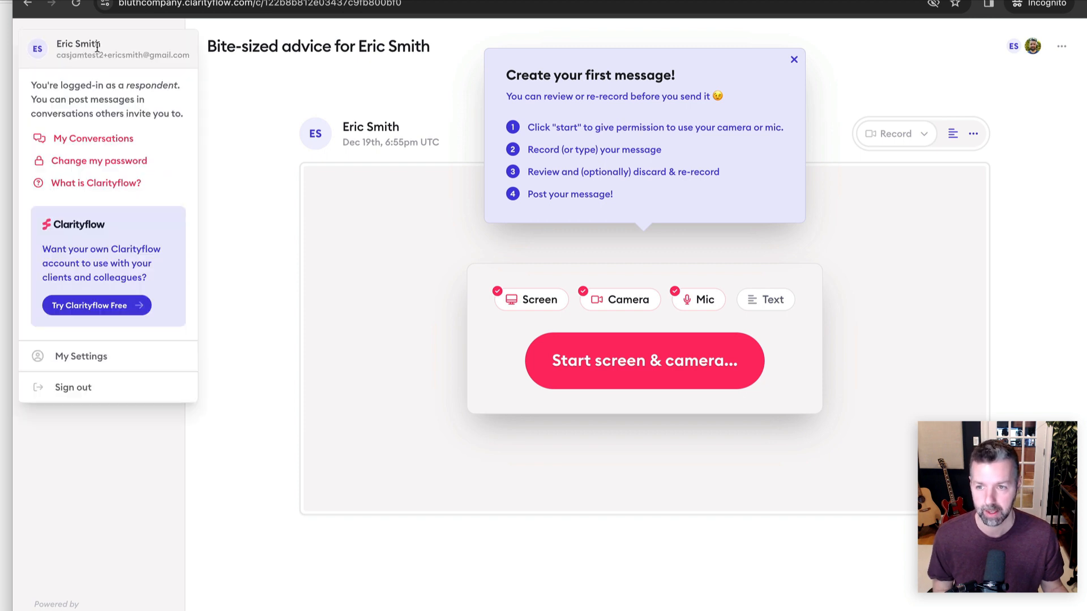
pyautogui.click(112, 354)
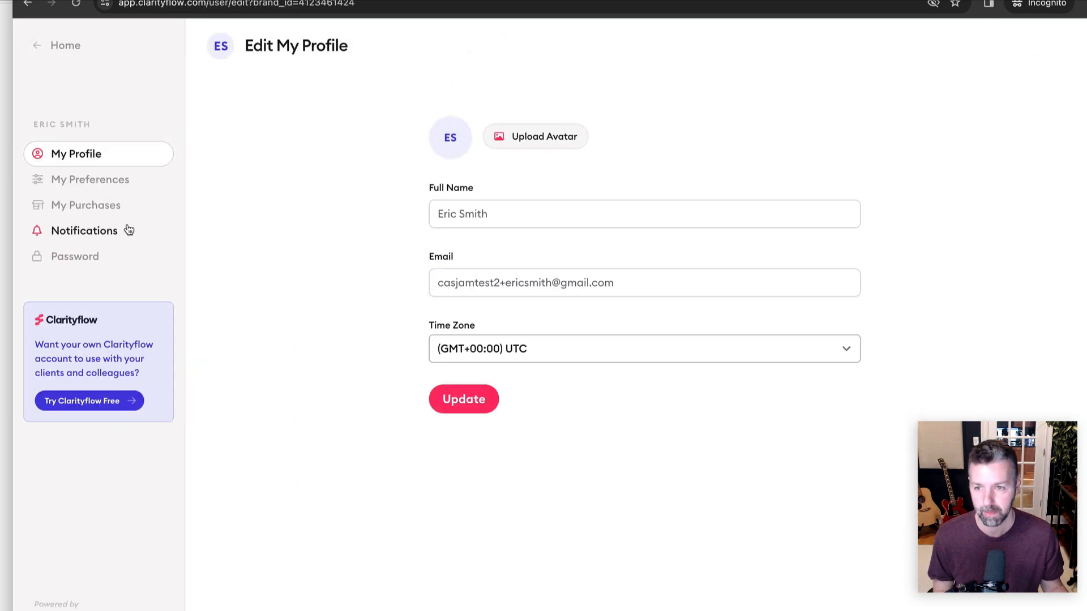
pyautogui.click(103, 210)
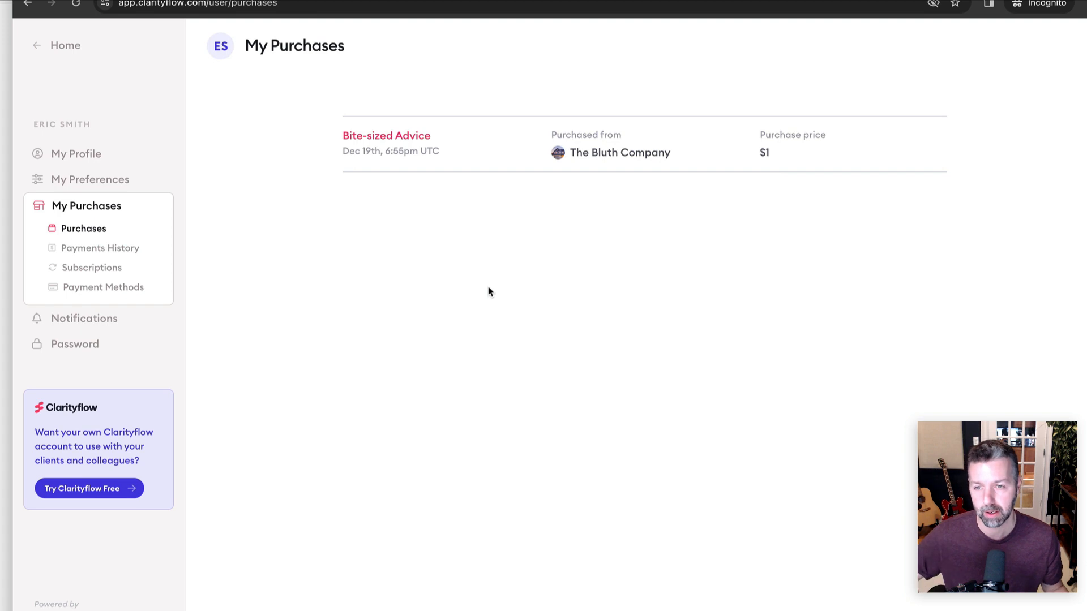
pyautogui.click(383, 139)
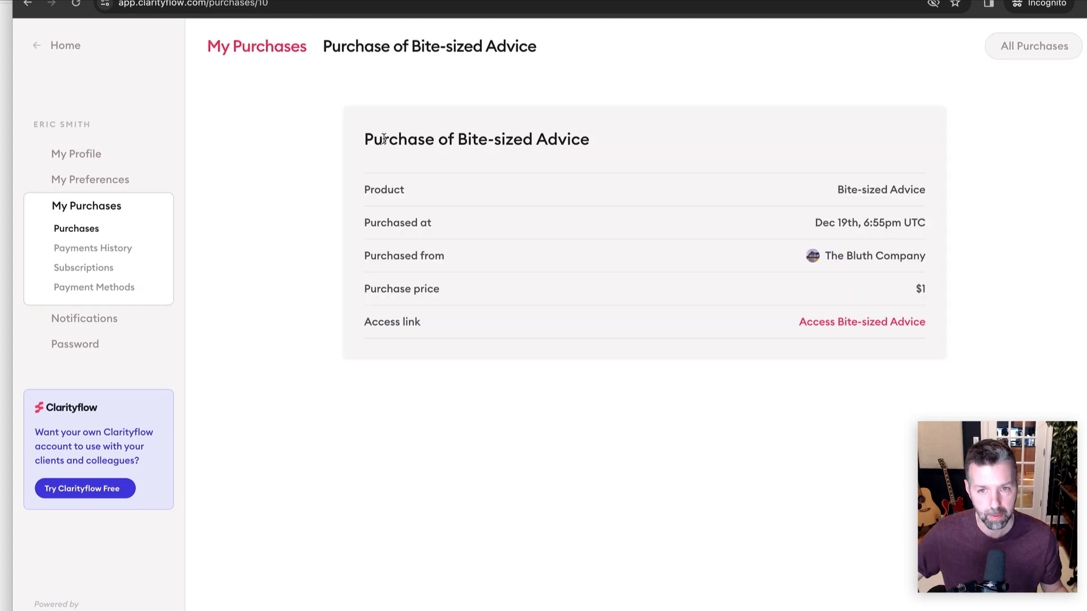
pyautogui.click(867, 324)
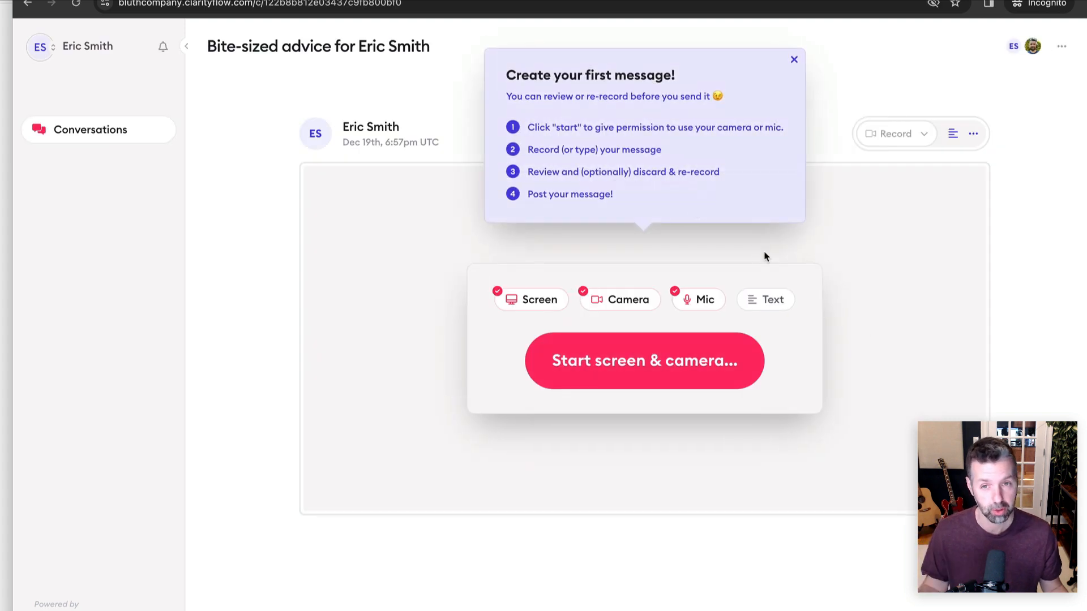
# - Review the customer's payments history, subscriptions and payment methods, including the options available for the saved card
pyautogui.click(27, 5)
pyautogui.click(130, 250)
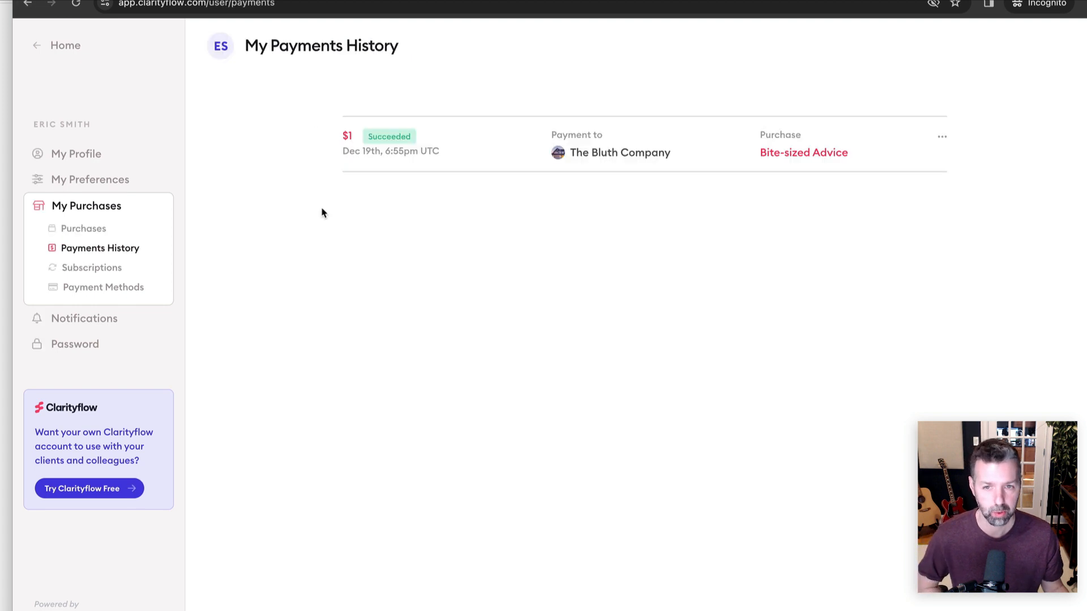
pyautogui.click(116, 272)
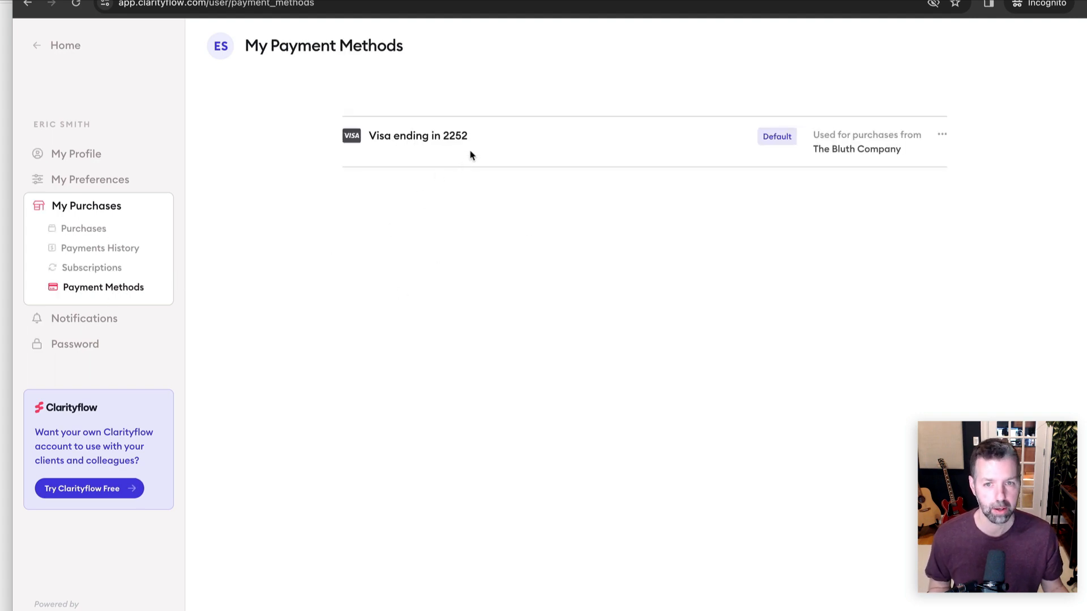
pyautogui.click(938, 135)
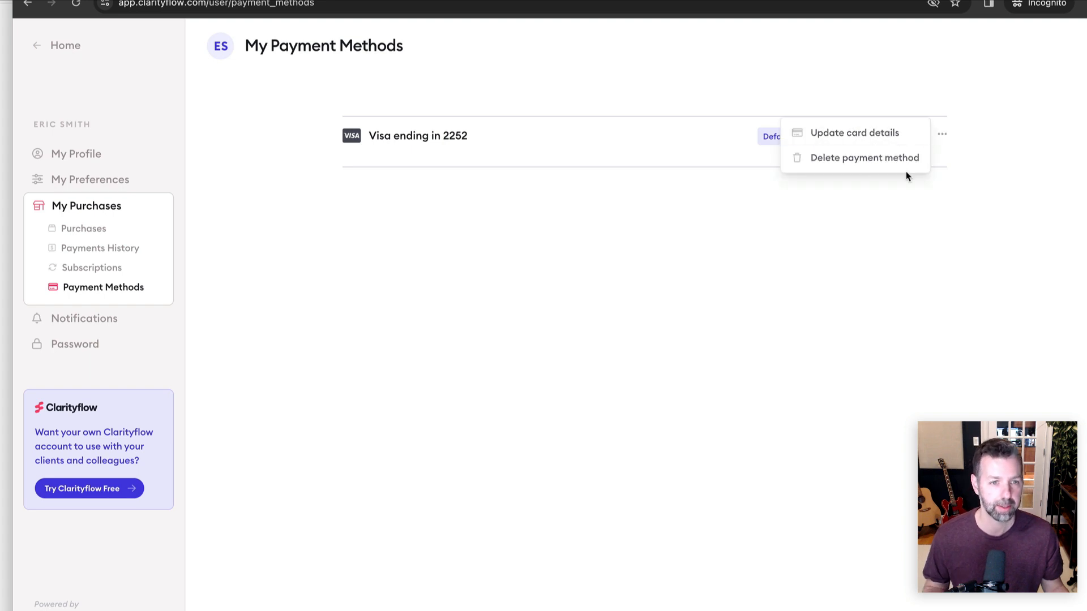
pyautogui.click(899, 196)
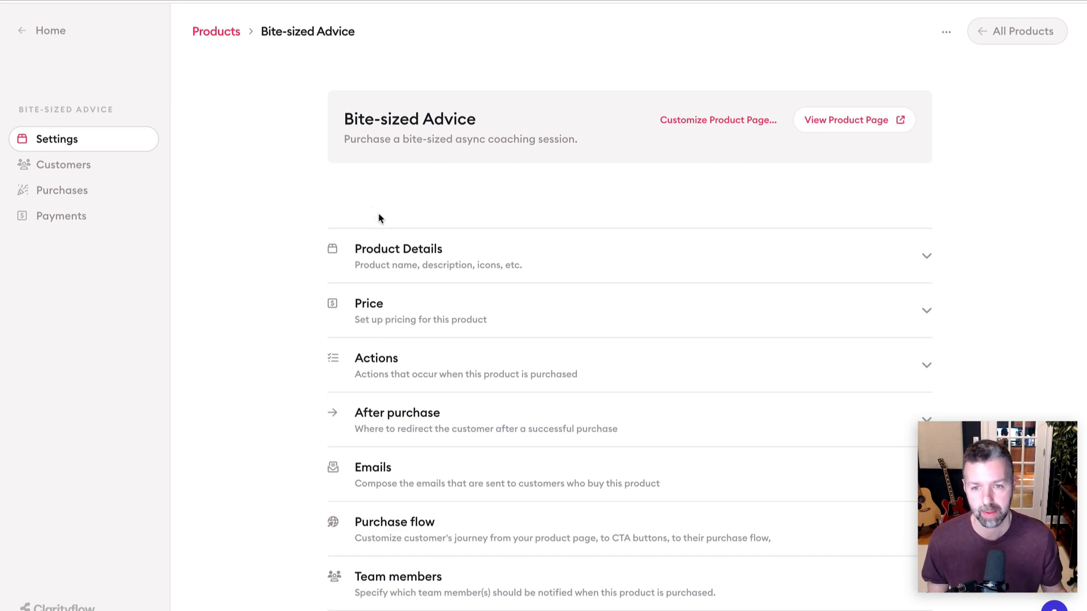
# - Open the Group Discussion conversation in The Bluth Company account and browse its messages
pyautogui.click(63, 37)
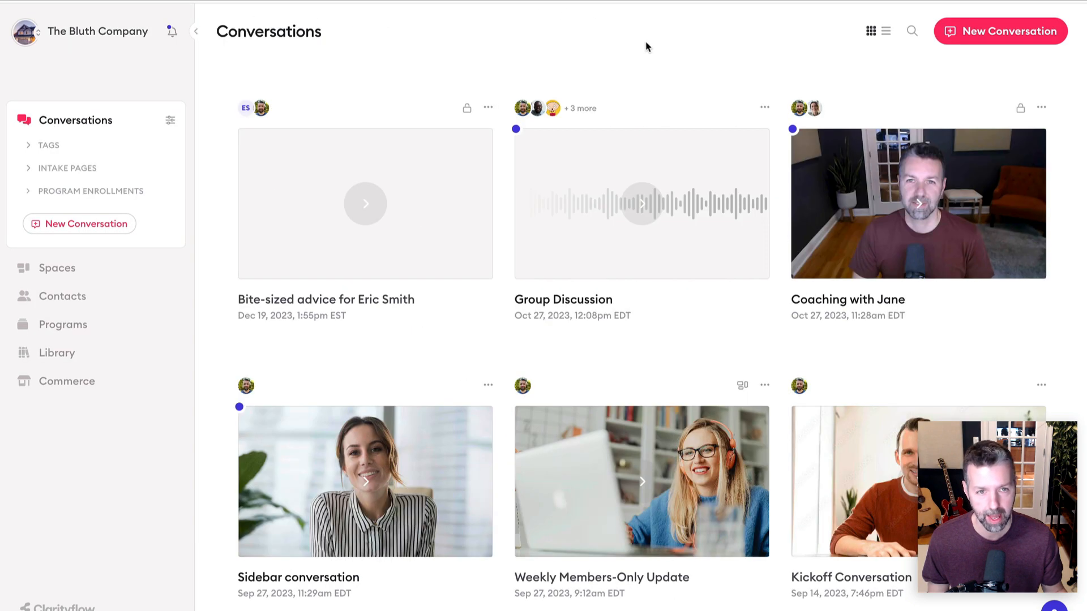
pyautogui.click(709, 168)
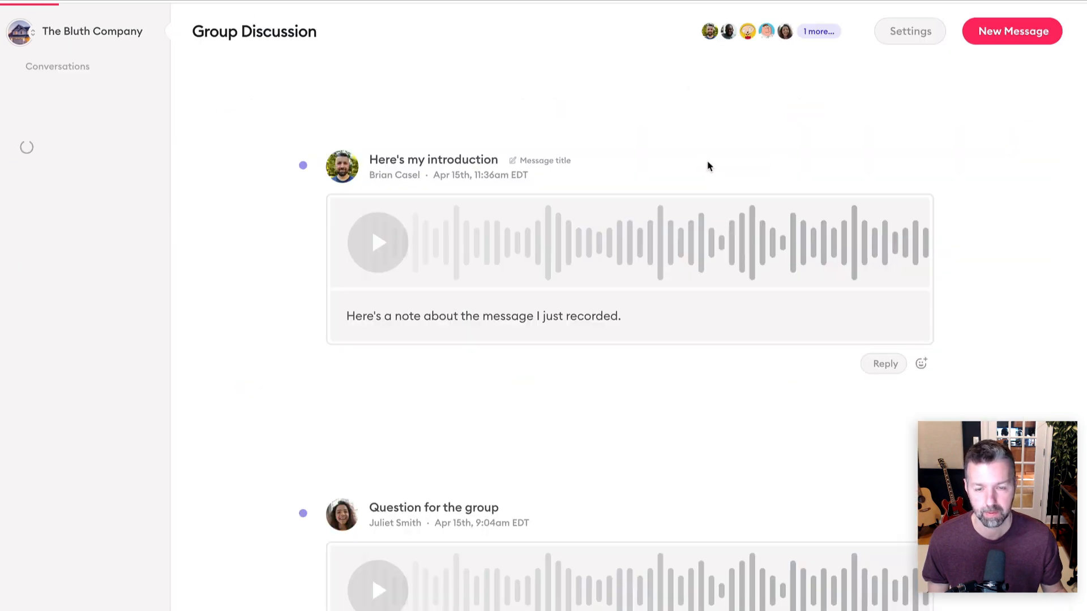
pyautogui.scroll(-20, 711, 167)
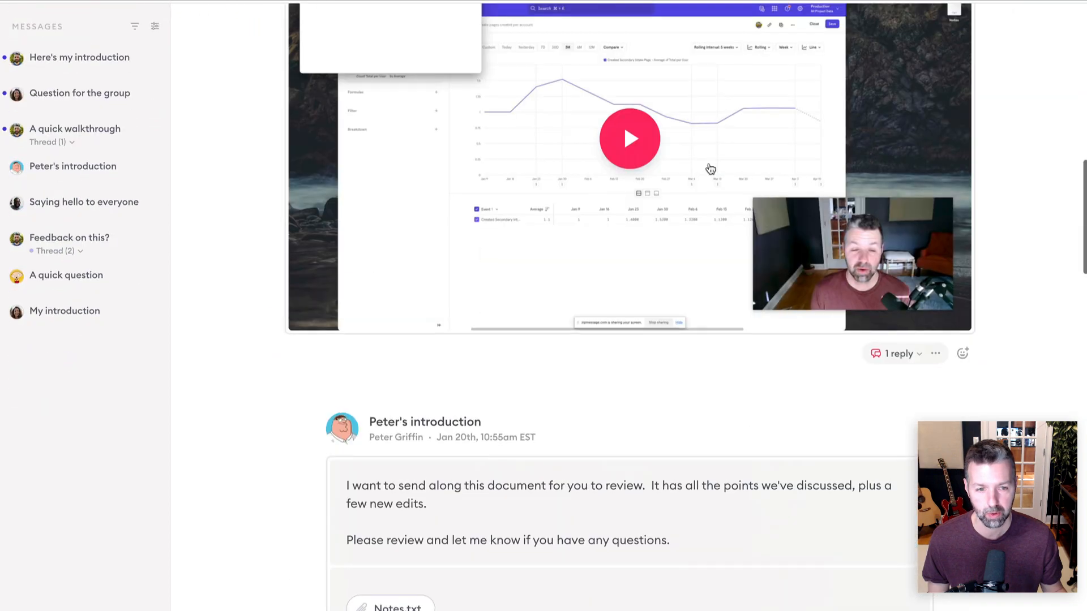
pyautogui.scroll(-10, 712, 167)
pyautogui.scroll(20, 714, 159)
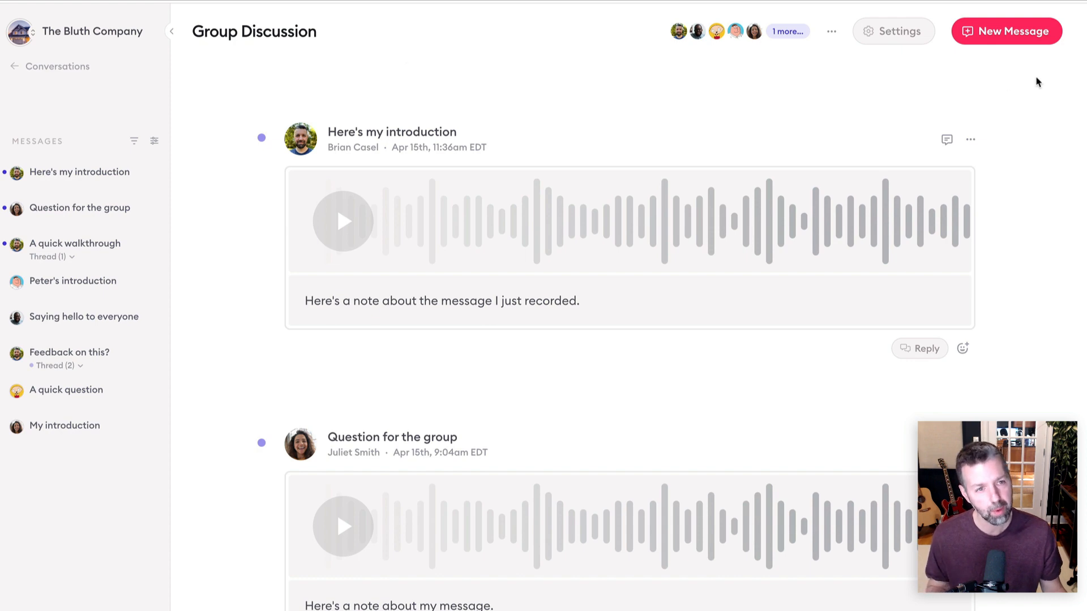
# - Compose a new message reading "Hey here's the offer to purchase a "bite sized" coaching engagement with me!" and add a Bite-sized Advice product offer
pyautogui.click(1030, 33)
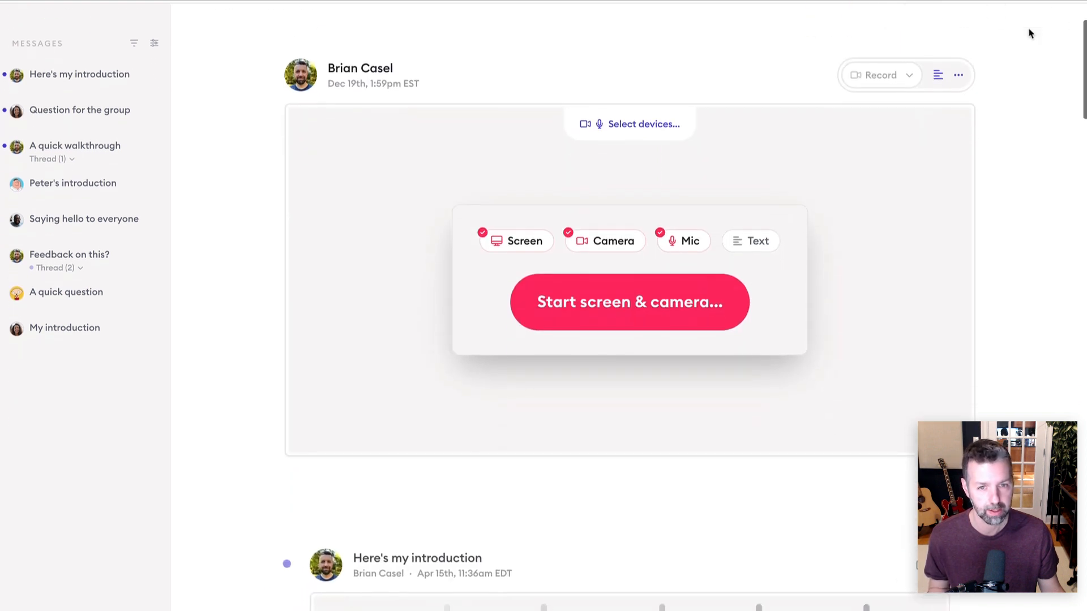
pyautogui.click(754, 248)
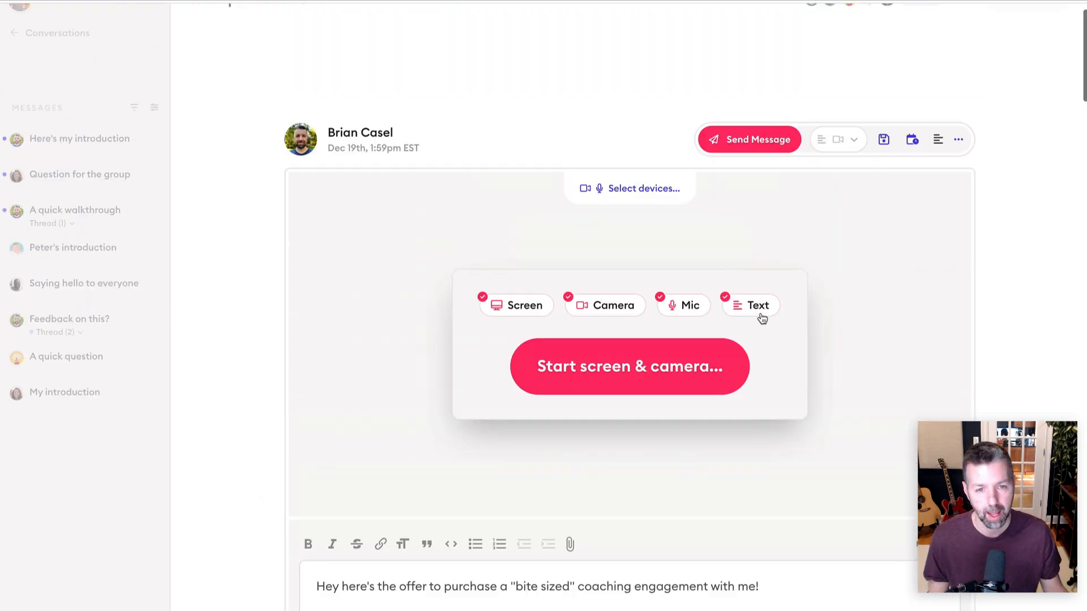
pyautogui.click(839, 145)
pyautogui.click(754, 359)
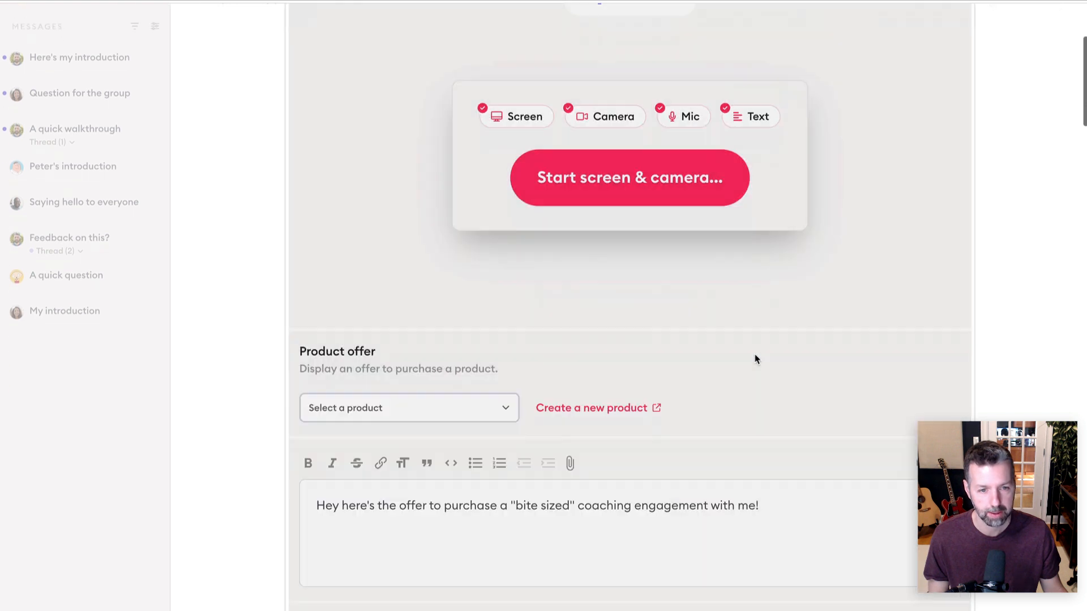
pyautogui.click(382, 353)
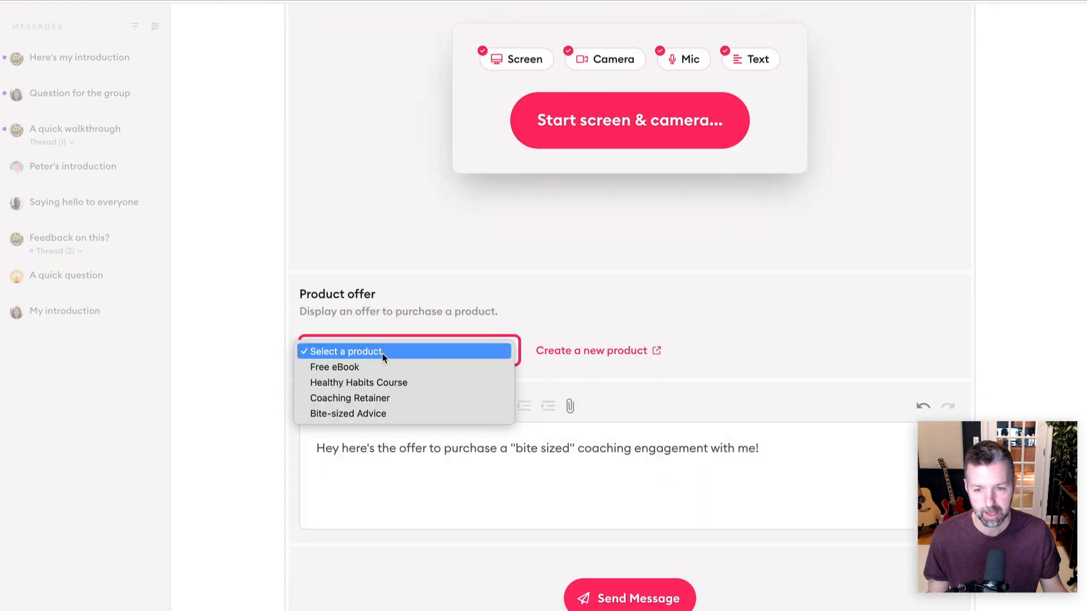
pyautogui.click(373, 414)
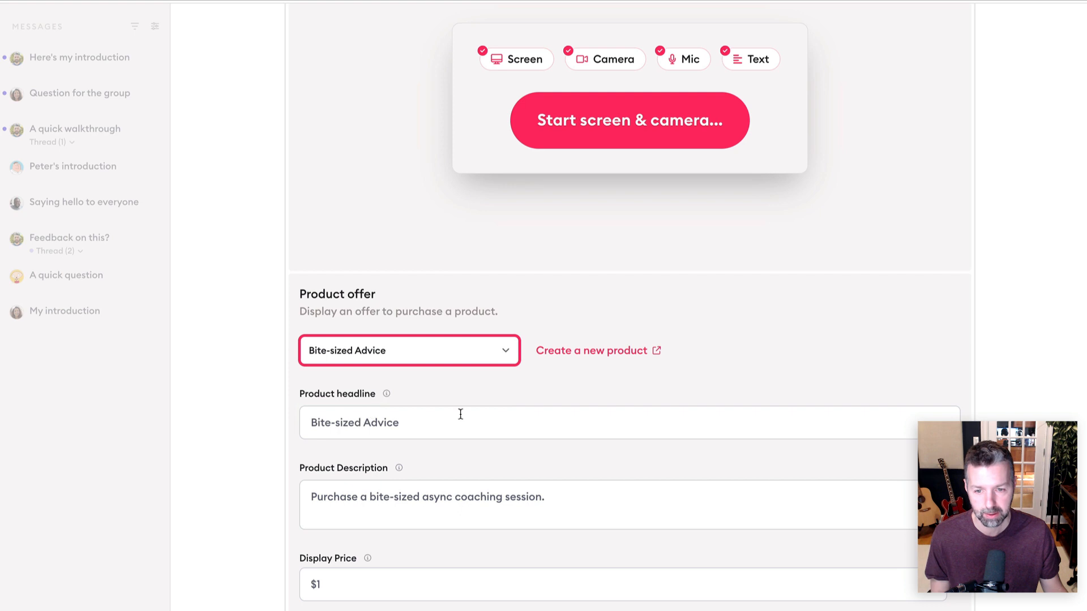
# - Review the offer's headline, description, display price and purchase limits, and send the message to the group
pyautogui.scroll(-4, 461, 415)
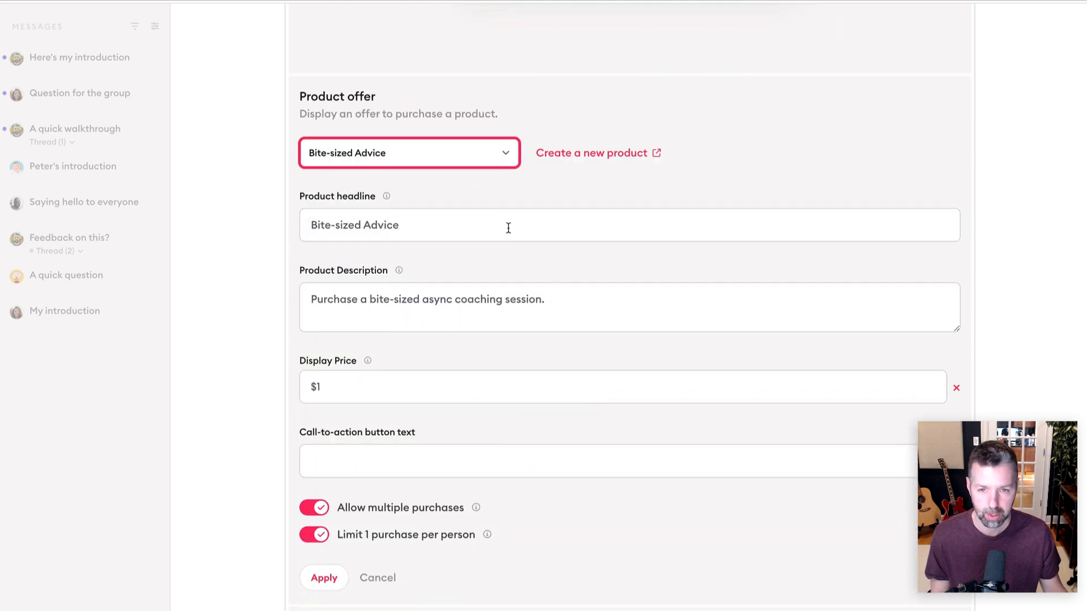
pyautogui.scroll(-2, 539, 363)
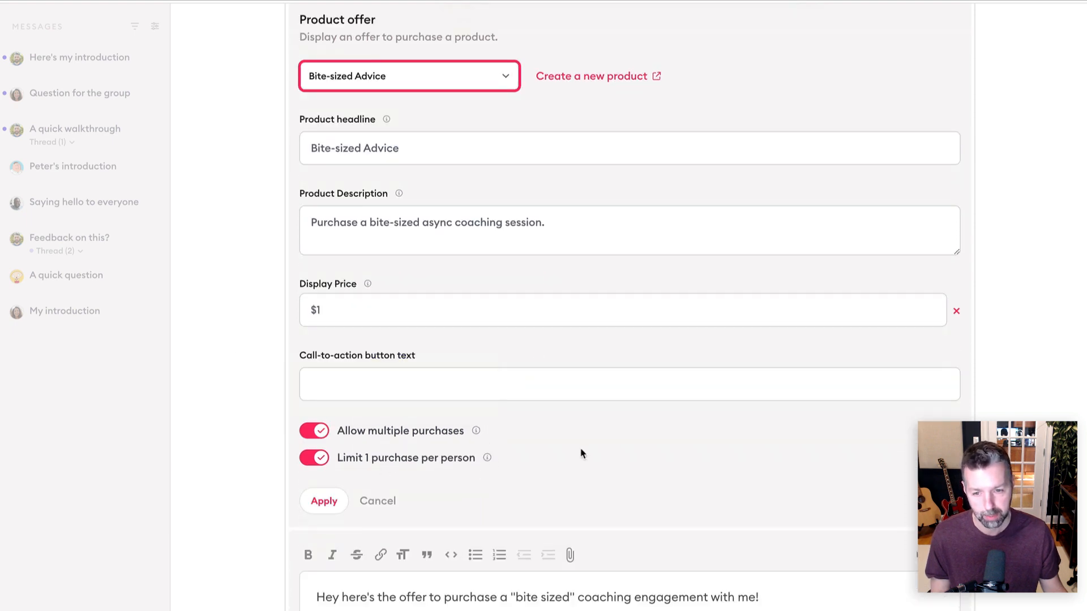
pyautogui.scroll(-7, 589, 456)
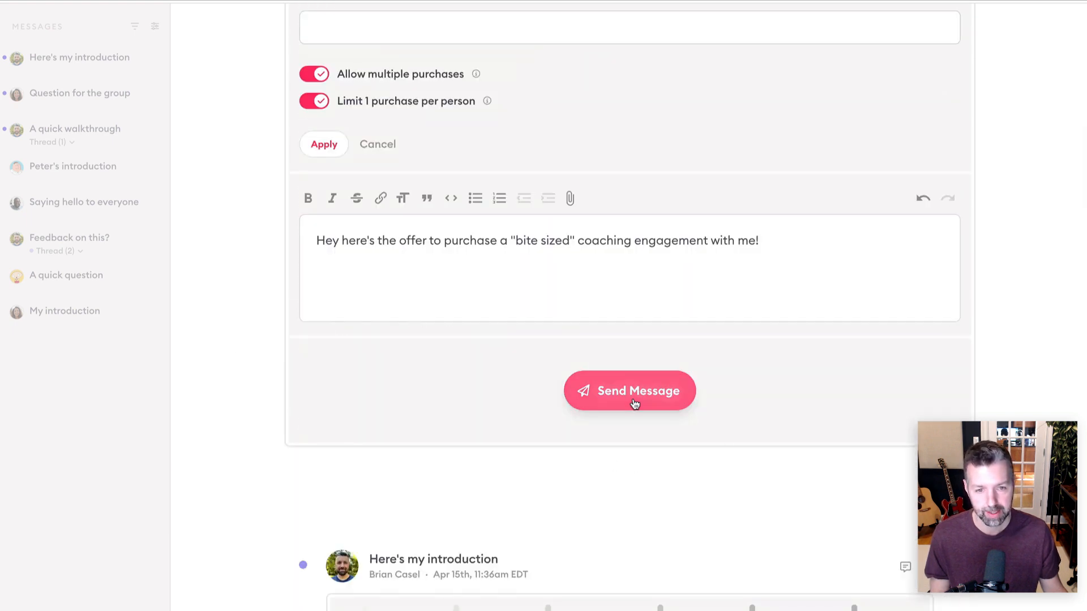
pyautogui.click(630, 400)
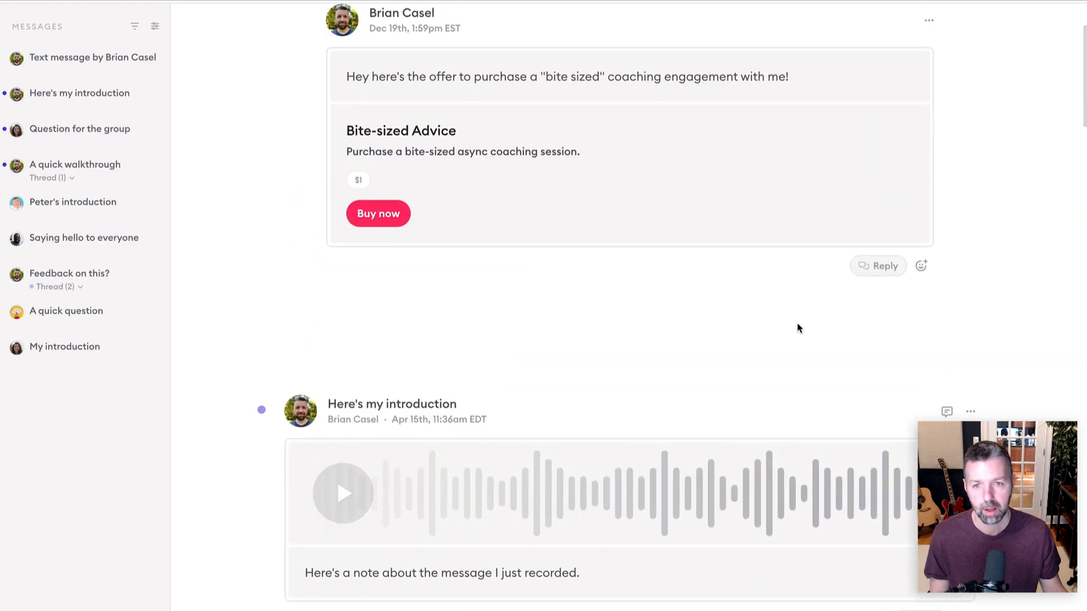
# - Examine the title and description of the Bite-sized Advice offer in the posted message
pyautogui.scroll(1, 795, 327)
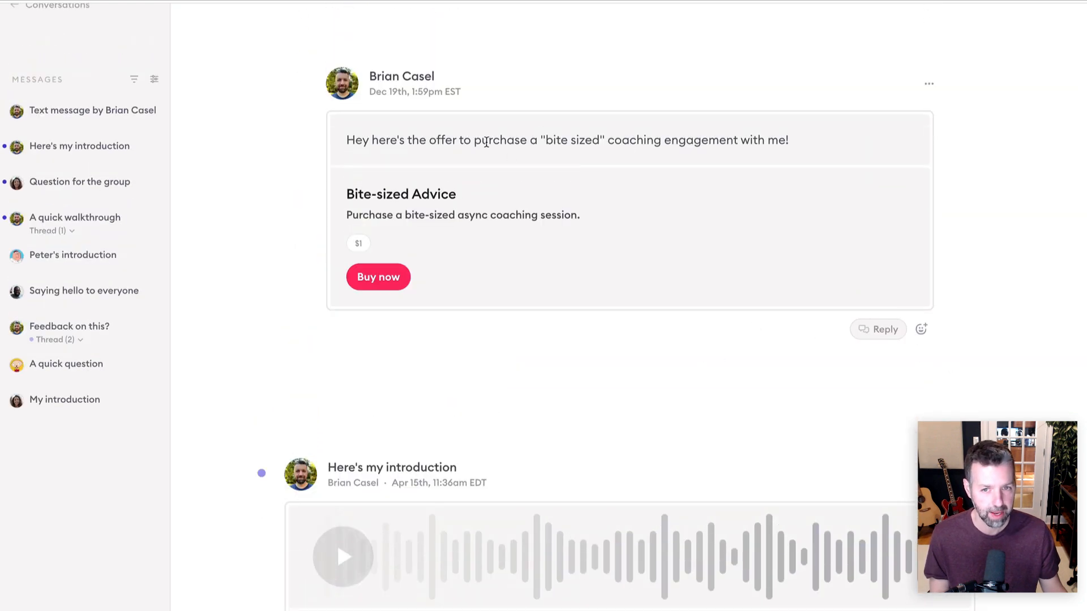
pyautogui.moveTo(349, 196); pyautogui.dragTo(432, 240)
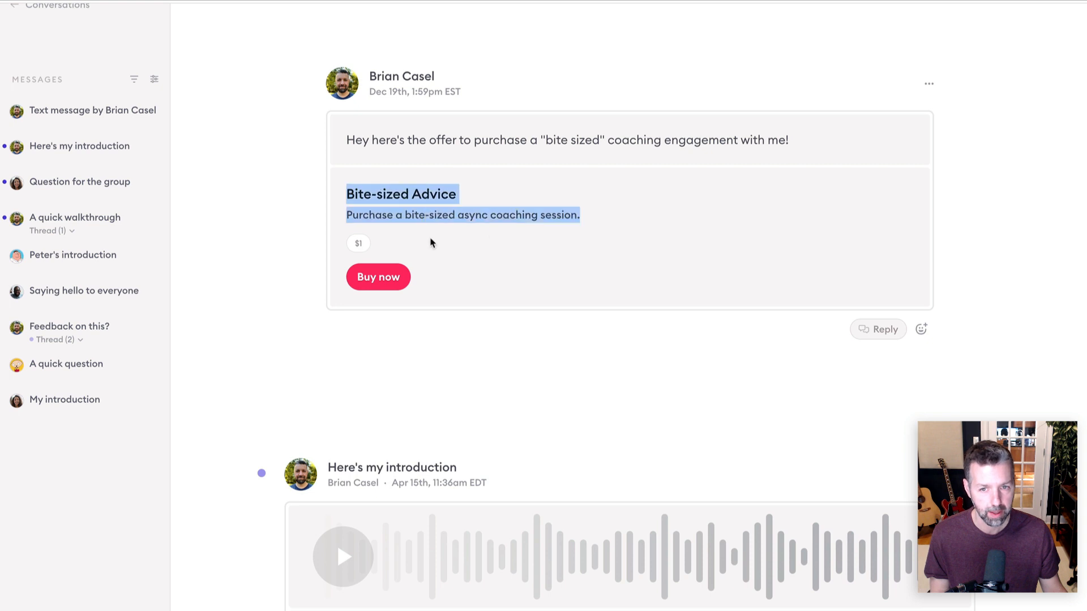
pyautogui.click(436, 232)
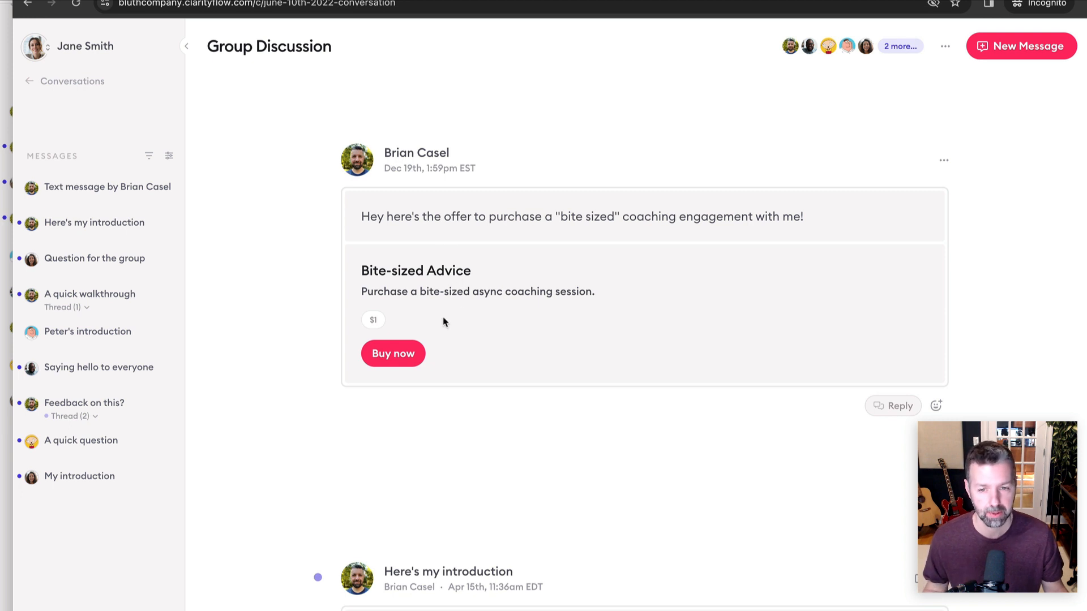
# - Buy Bite-sized Advice from the Group Discussion message as a conversation member and examine the purchase notice under the offer
pyautogui.click(393, 357)
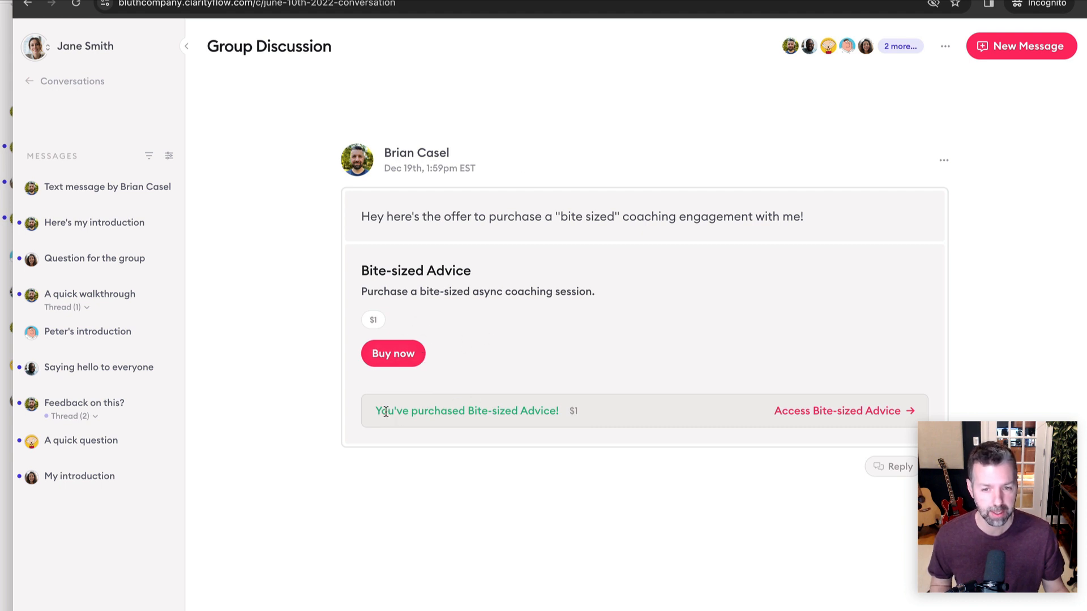
pyautogui.moveTo(387, 412); pyautogui.dragTo(517, 408)
pyautogui.click(522, 415)
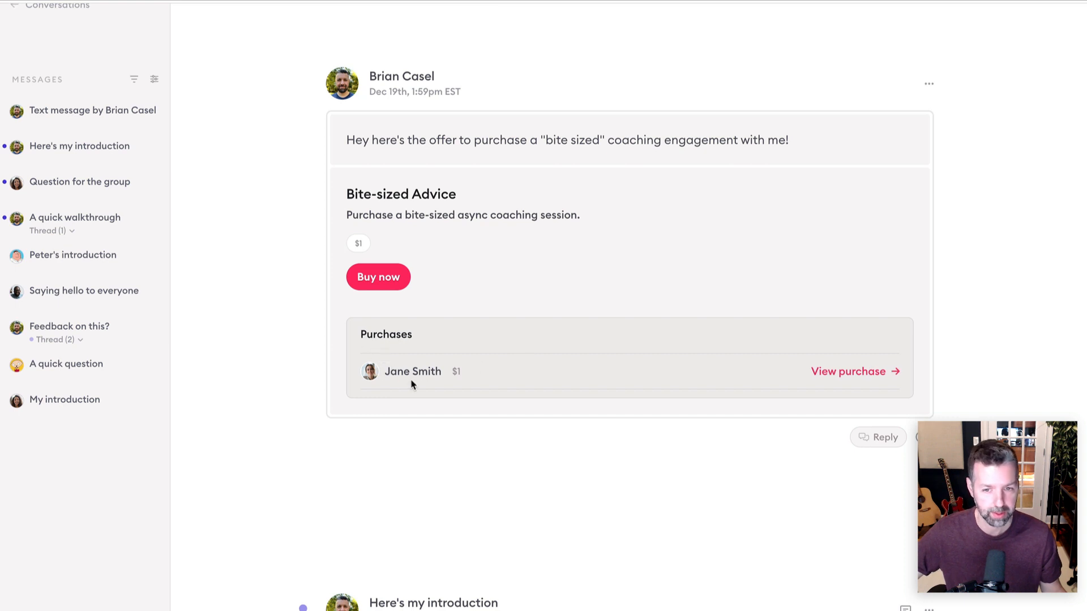
# - Review the Purchases section under the offer in the seller's Group Discussion and browse the older messages
pyautogui.scroll(2, 626, 377)
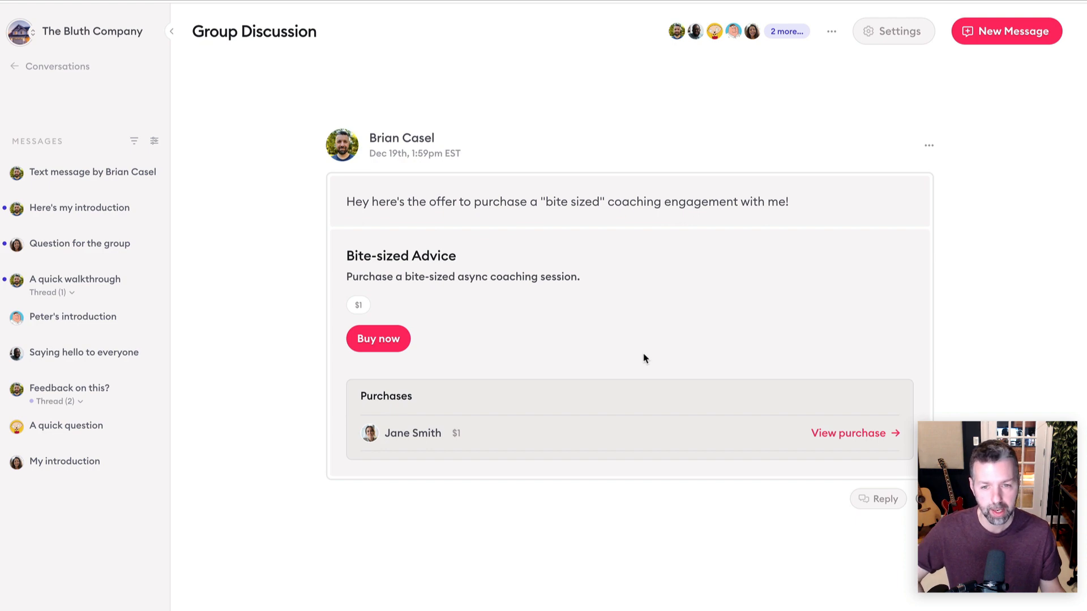
pyautogui.scroll(-15, 644, 357)
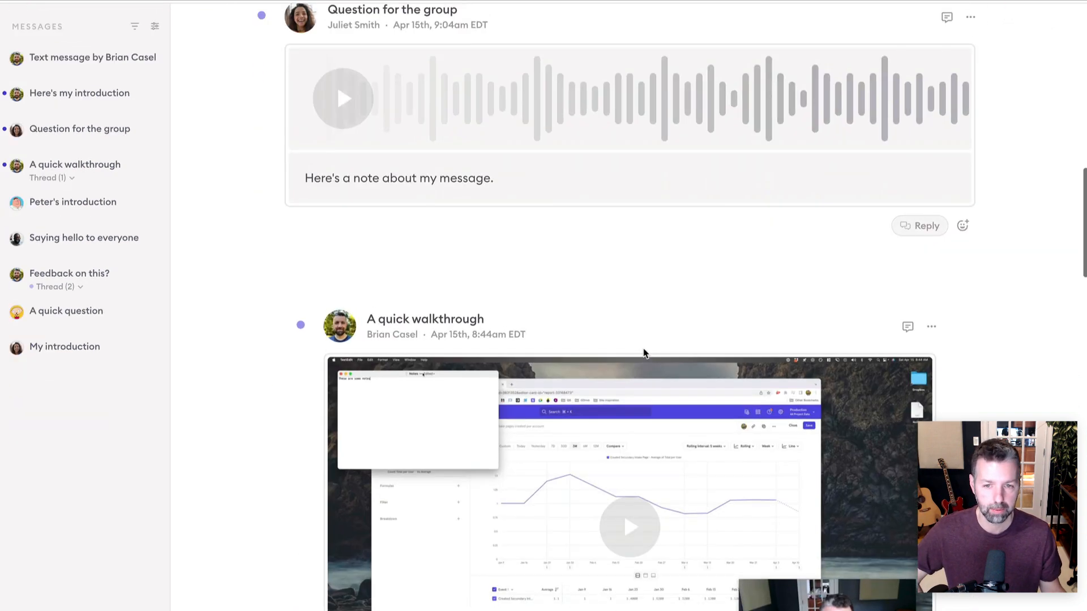
# - Leave the Group Discussion conversation and open the Bite-sized Advice product from the Commerce product list
pyautogui.scroll(15, 644, 353)
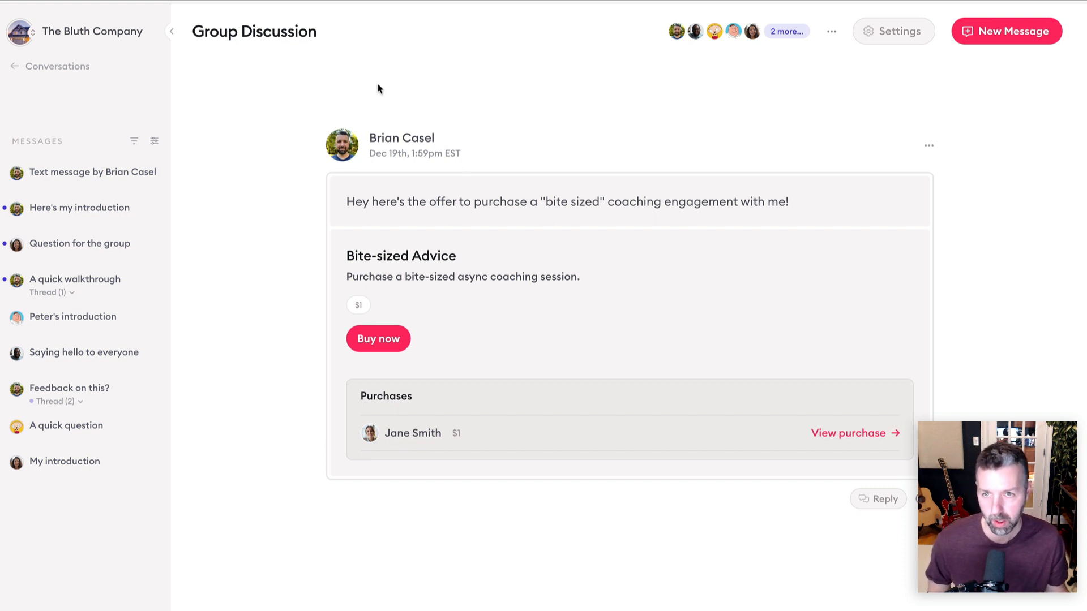
pyautogui.click(62, 70)
pyautogui.click(80, 390)
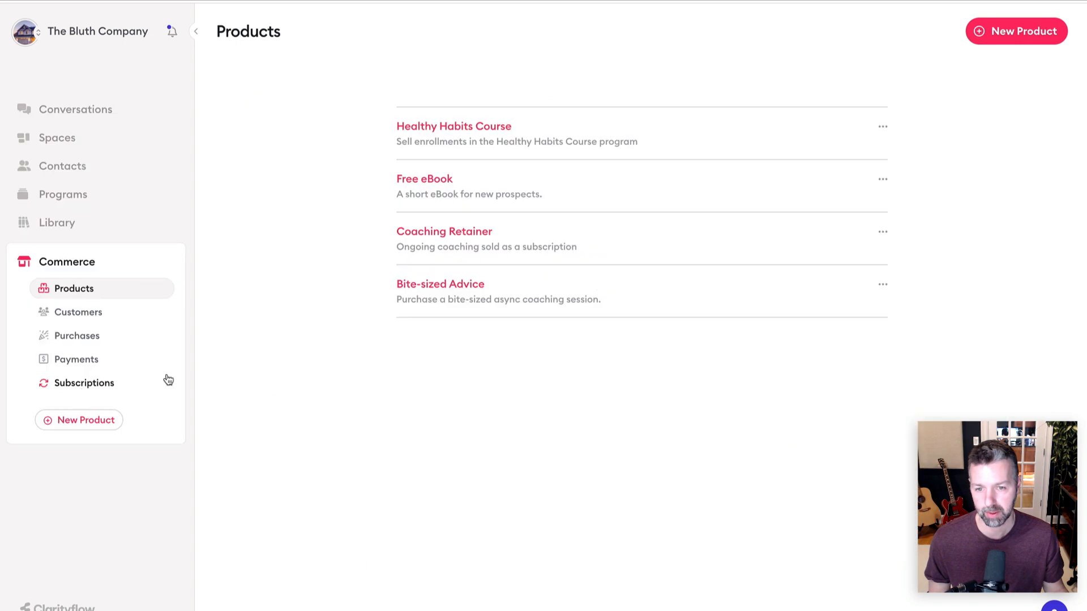
pyautogui.click(459, 289)
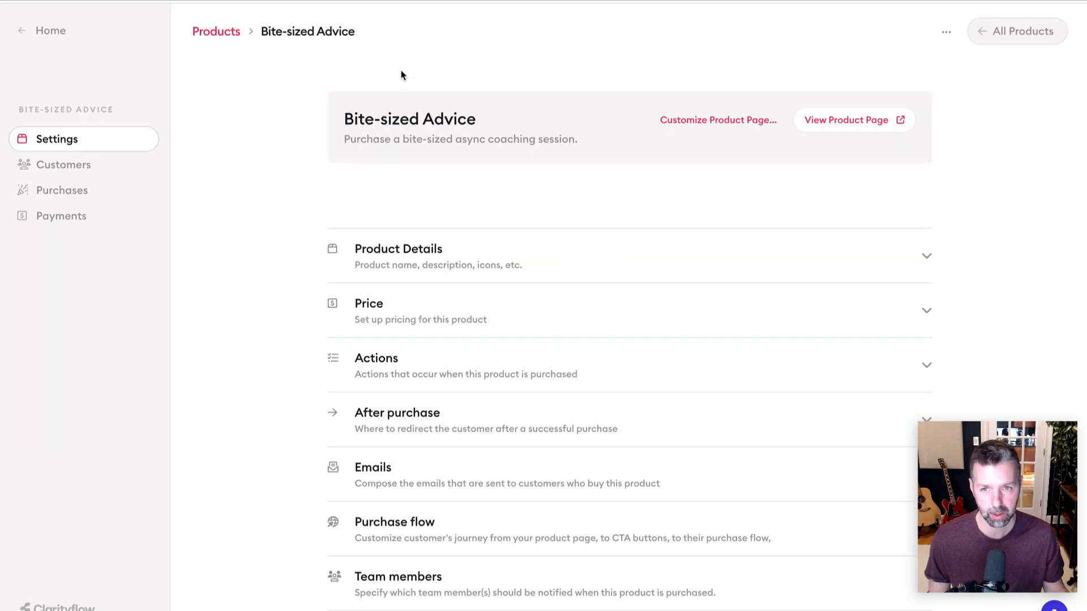
# - Review the purchase actions of Bite-sized Advice, including the new-conversation action's settings and the action types available for another action
pyautogui.scroll(-1, 562, 266)
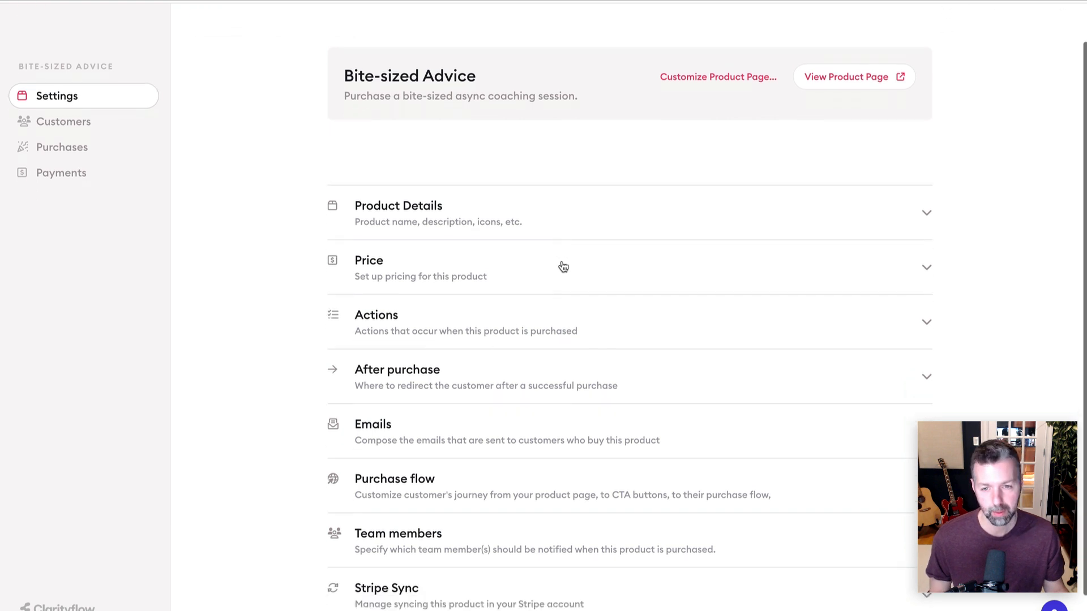
pyautogui.click(412, 325)
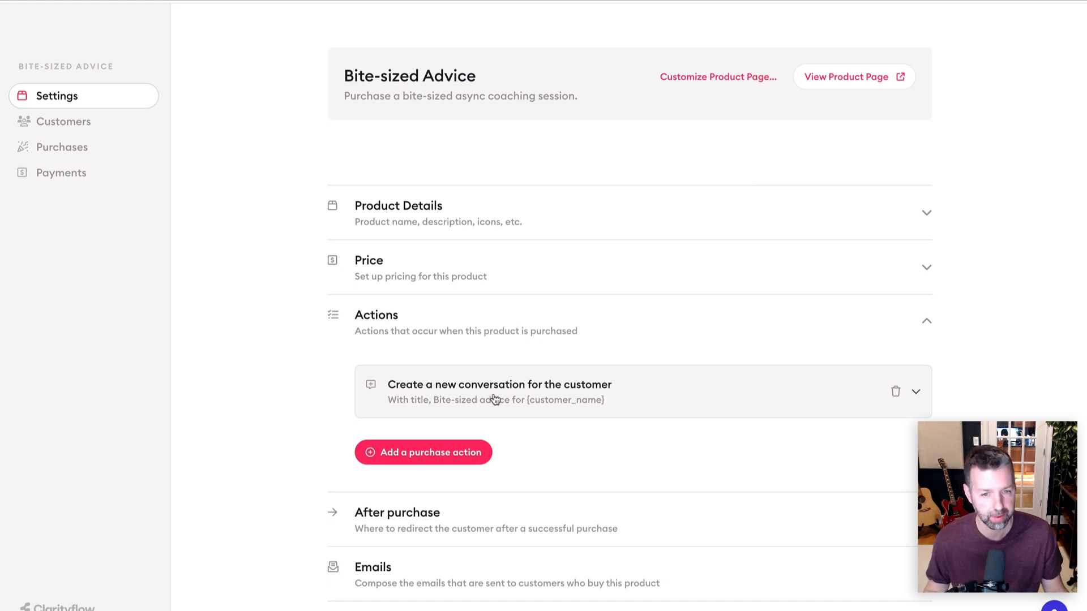
pyautogui.click(477, 403)
pyautogui.scroll(-3, 522, 414)
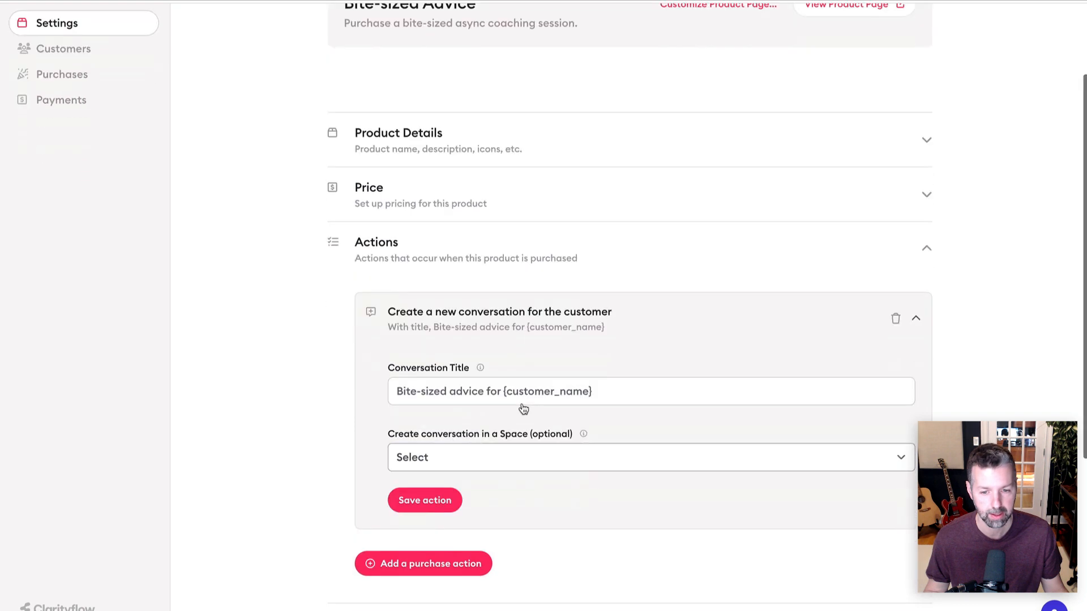
pyautogui.click(766, 249)
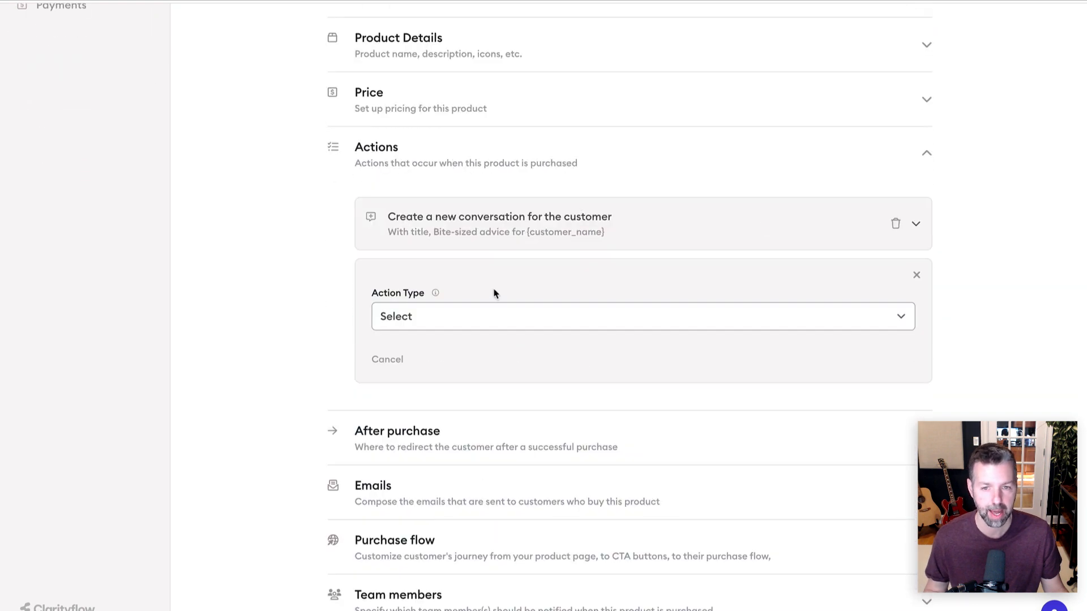
pyautogui.click(510, 315)
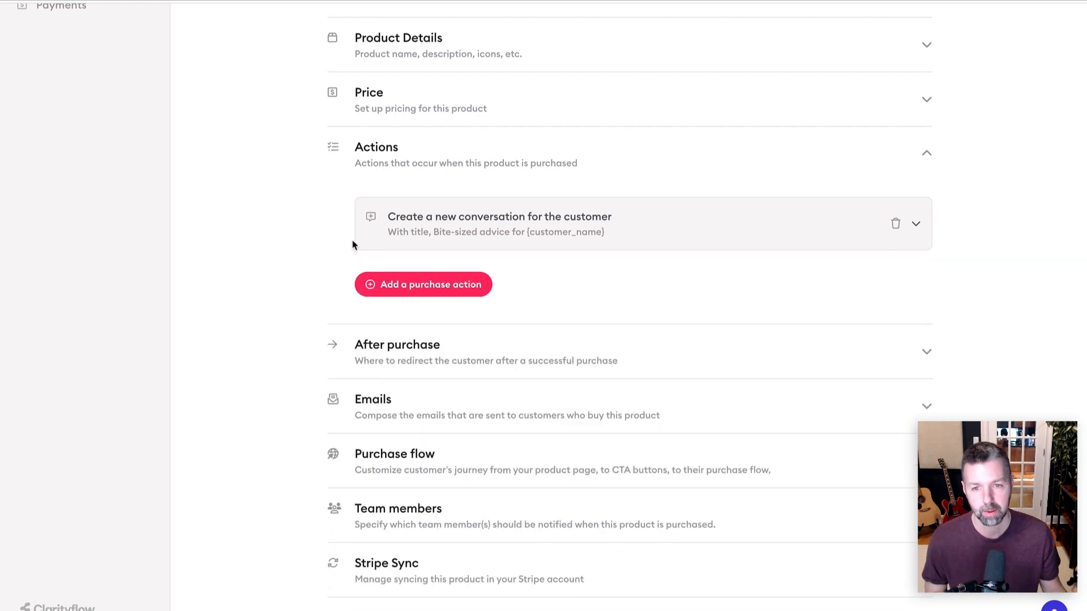
pyautogui.scroll(1, 442, 220)
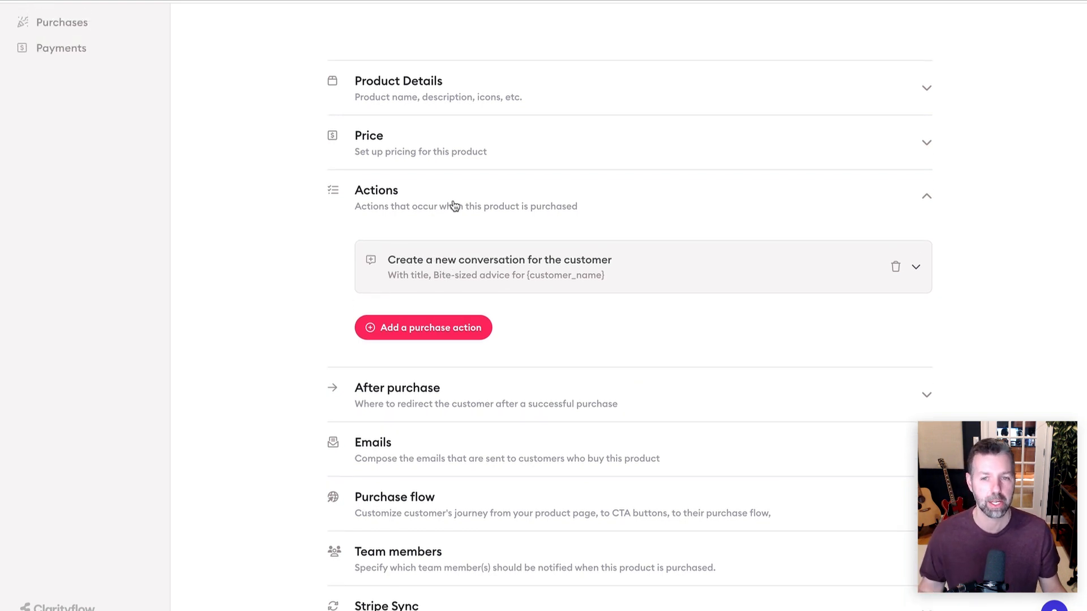
pyautogui.click(458, 206)
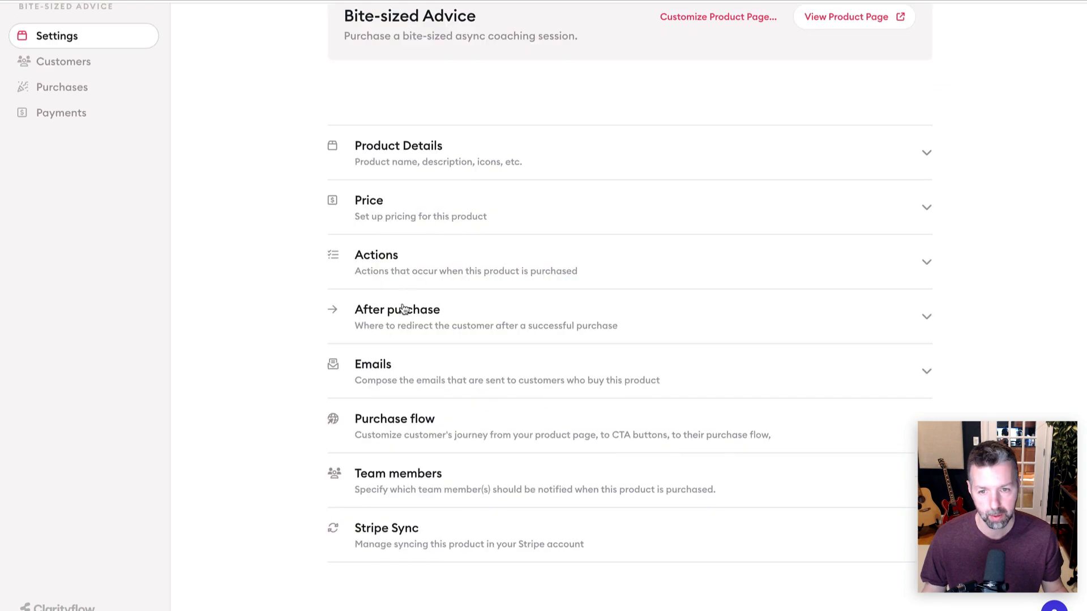
# - Review the after-purchase redirect types and the purchase confirmation email settings of Bite-sized Advice
pyautogui.click(395, 313)
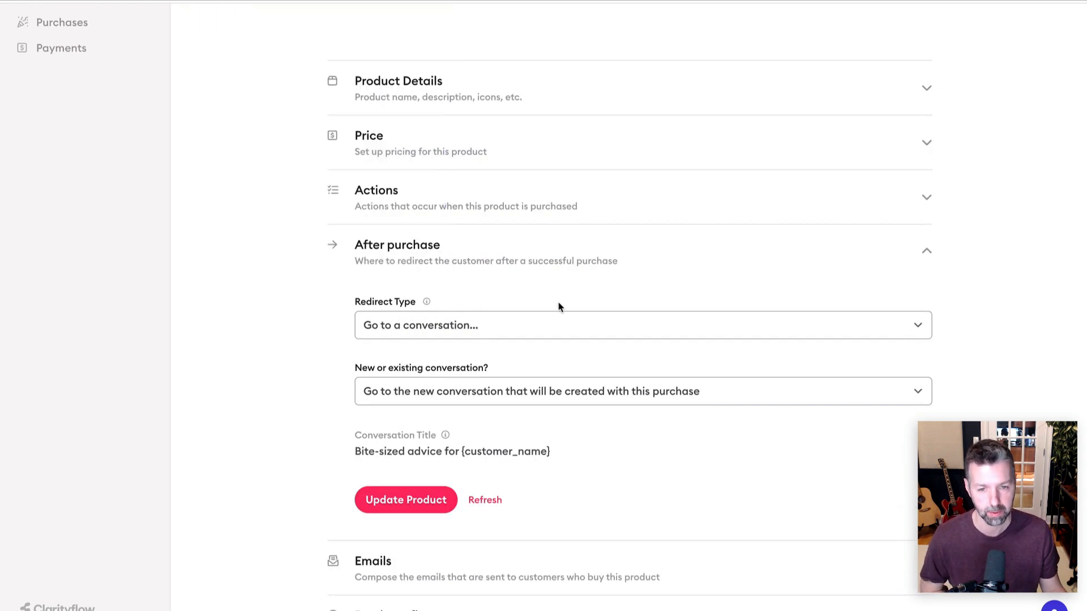
pyautogui.click(470, 327)
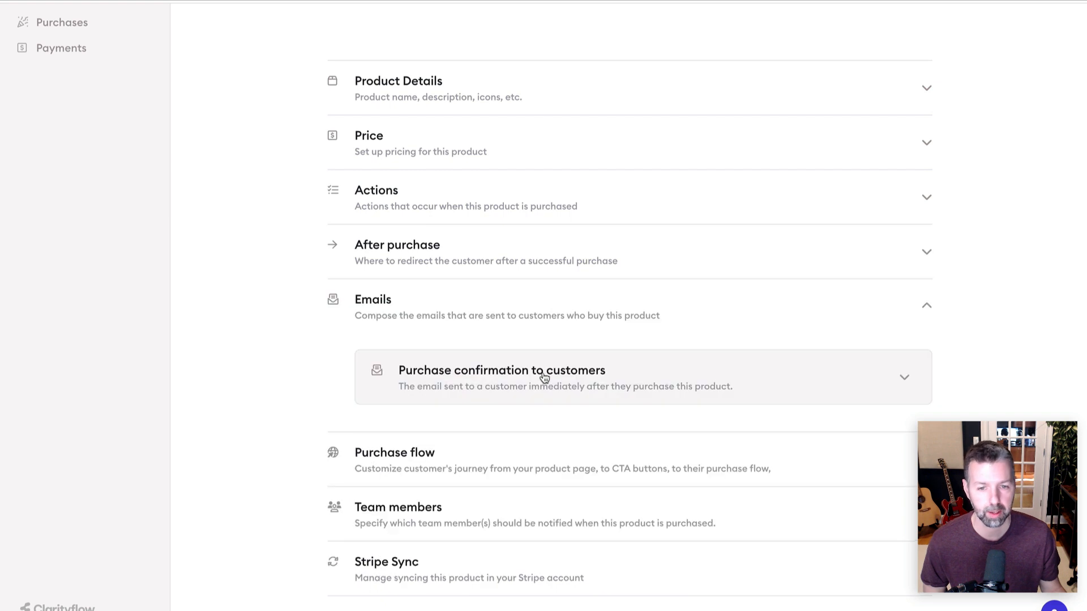
pyautogui.click(545, 369)
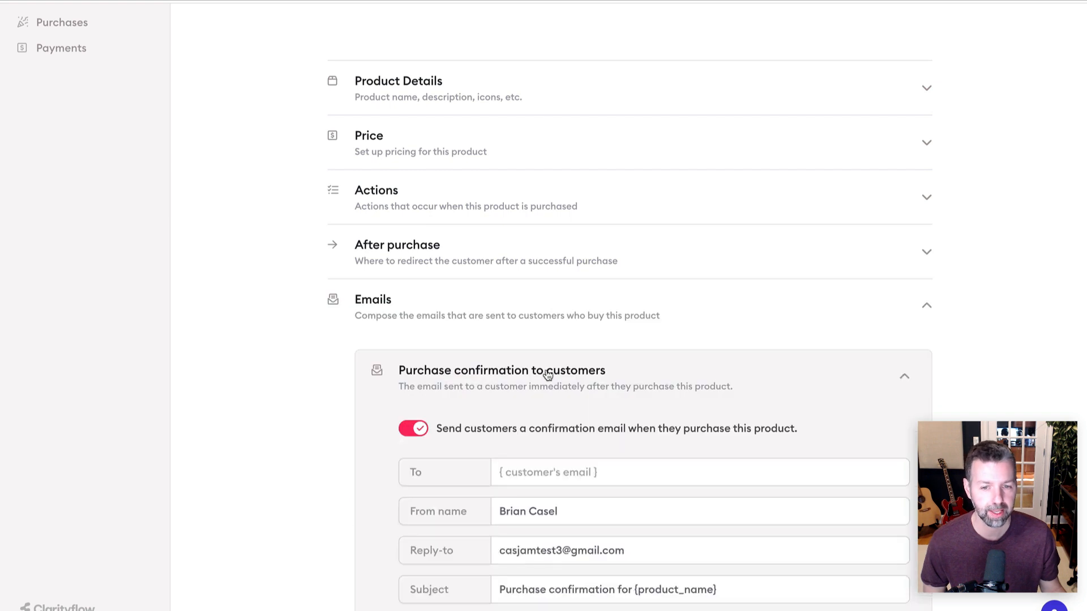
pyautogui.scroll(-4, 547, 374)
pyautogui.scroll(-3, 547, 375)
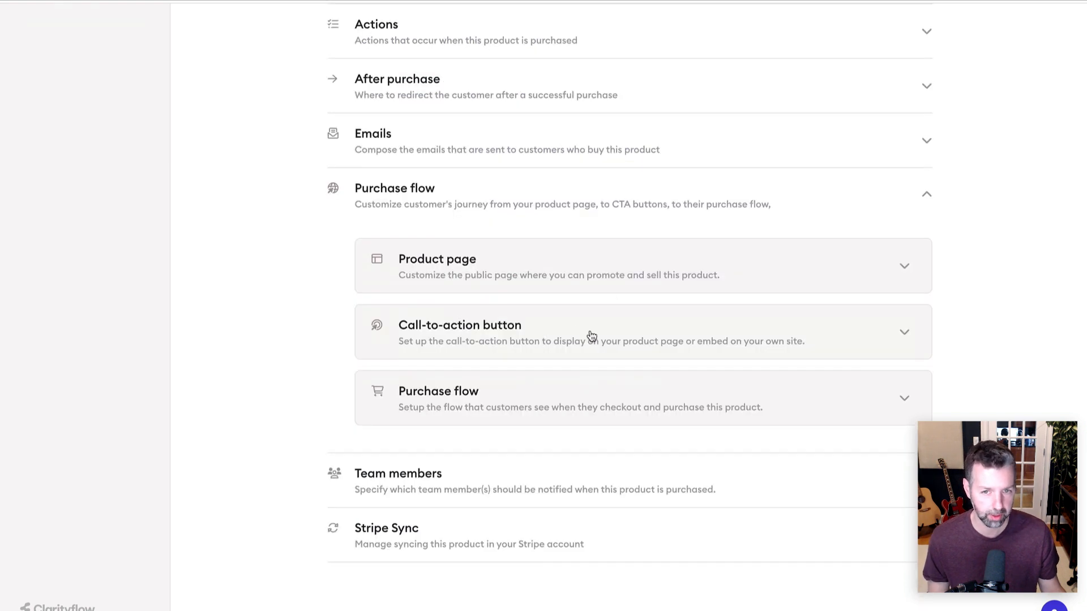
# - Review the purchase flow options and the team member notification settings of Bite-sized Advice
pyautogui.click(499, 191)
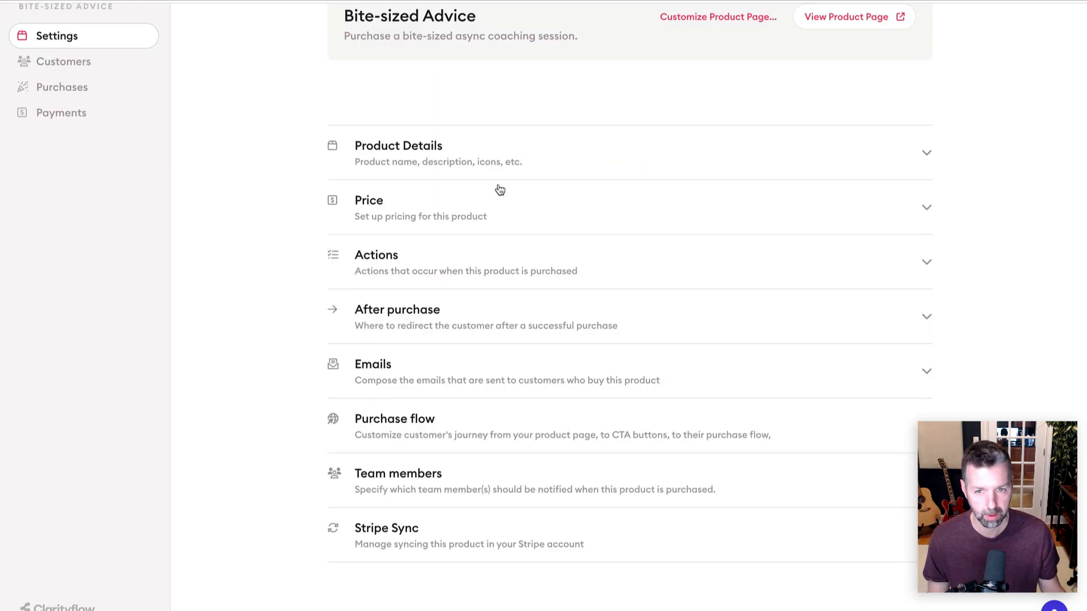
pyautogui.click(488, 471)
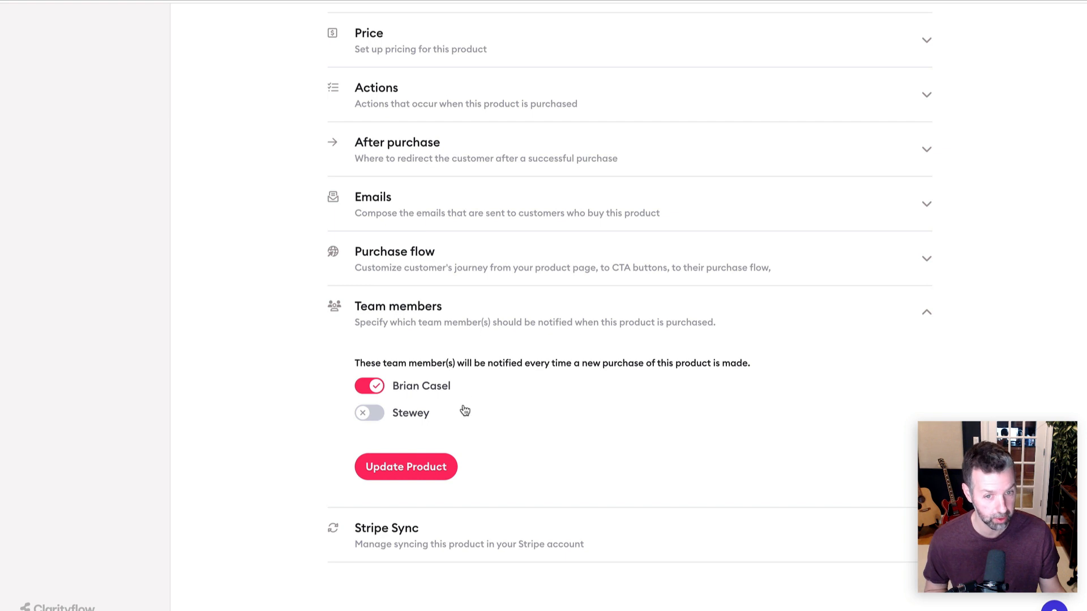
pyautogui.click(498, 312)
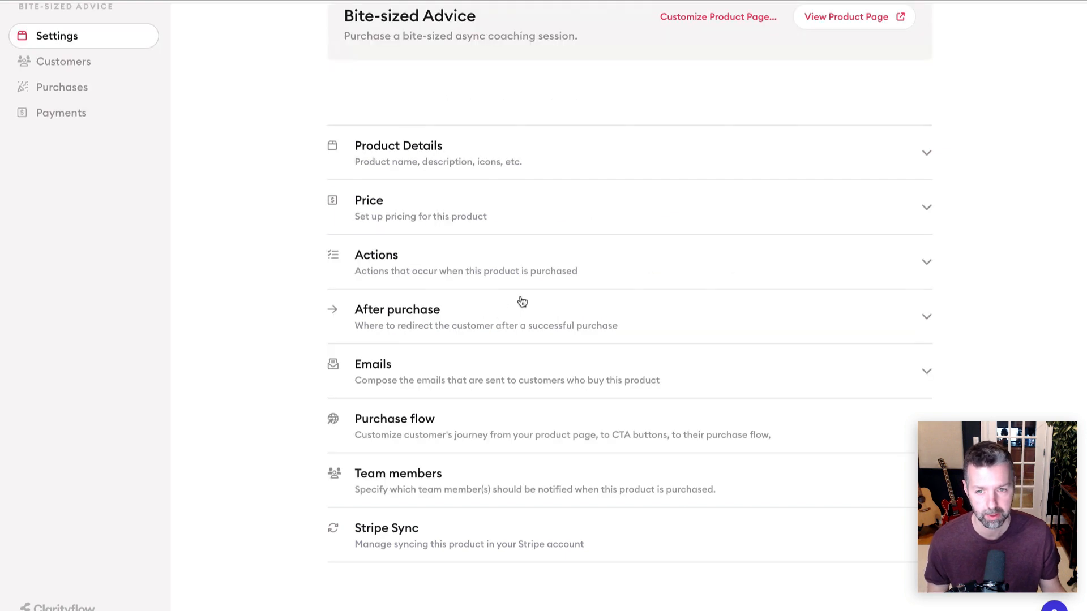
# - Return to the product list, open the Coaching Retainer product and show its pricing
pyautogui.scroll(2, 561, 169)
pyautogui.click(218, 32)
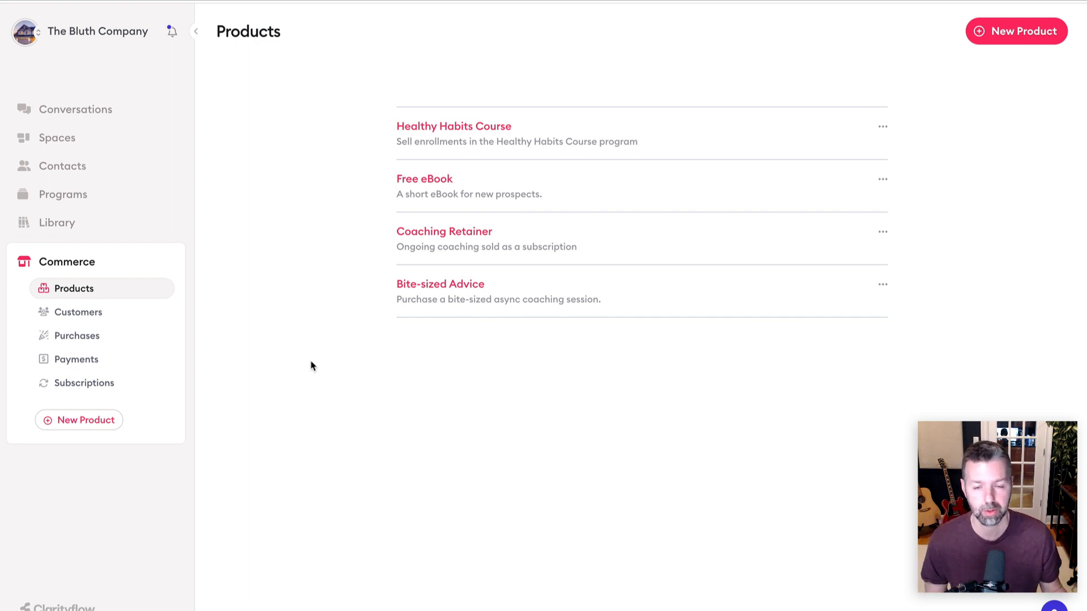
pyautogui.click(442, 238)
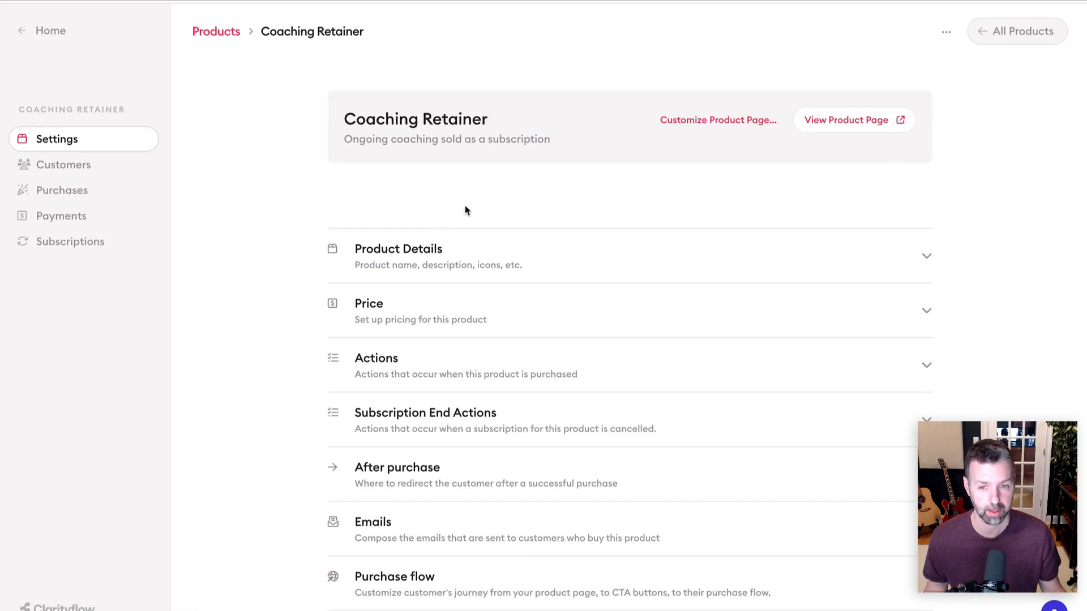
pyautogui.click(468, 315)
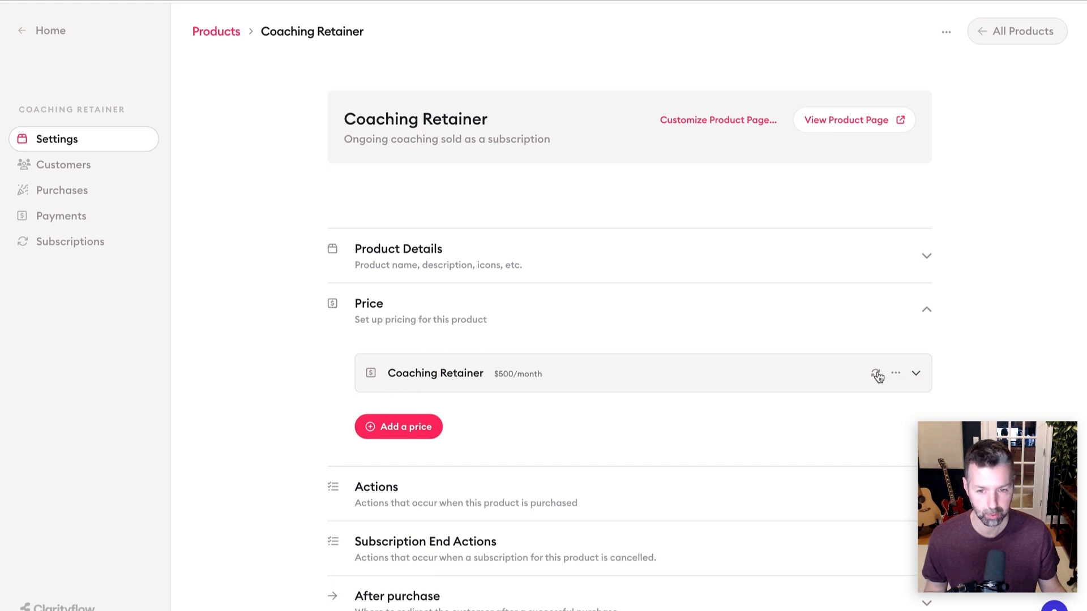
# - Draft a second Coaching Retainer price named Gold subscription at 1000 USD, recurring every 1 month
pyautogui.scroll(-1, 604, 419)
pyautogui.click(399, 385)
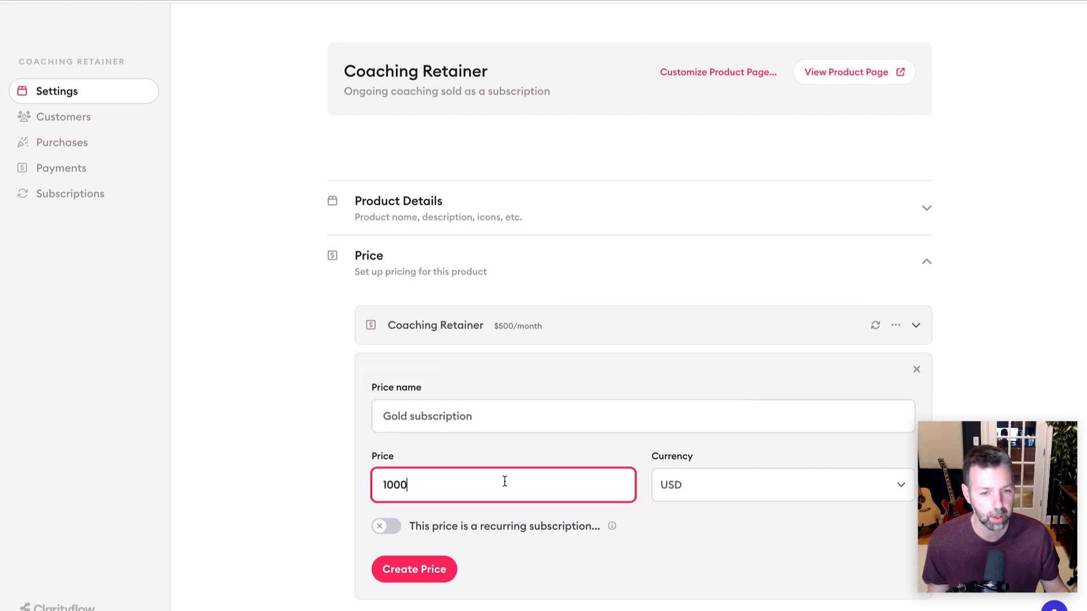
pyautogui.click(387, 528)
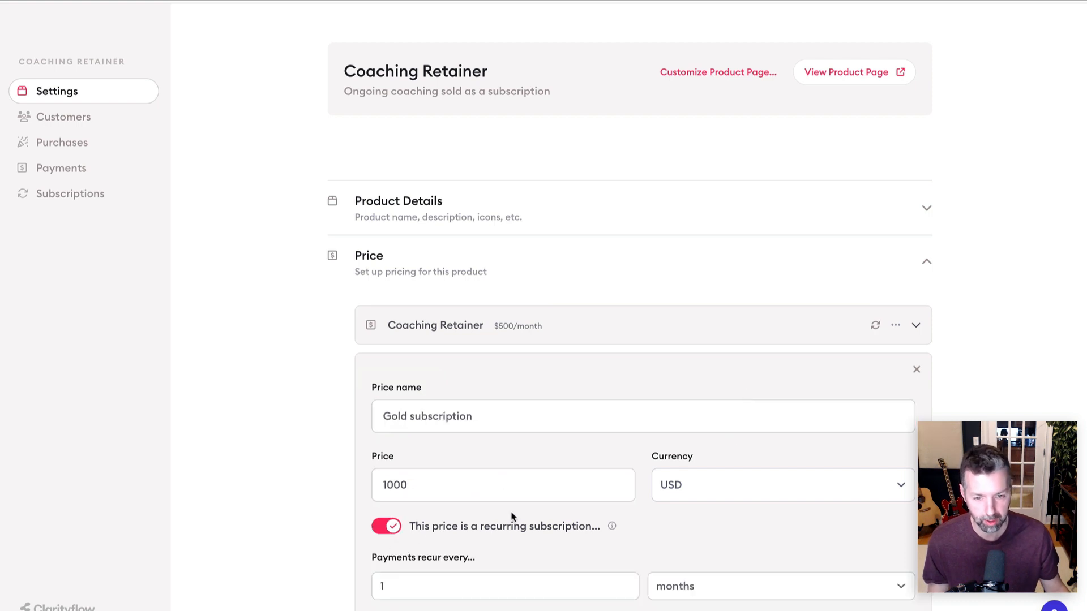
pyautogui.scroll(-4, 512, 514)
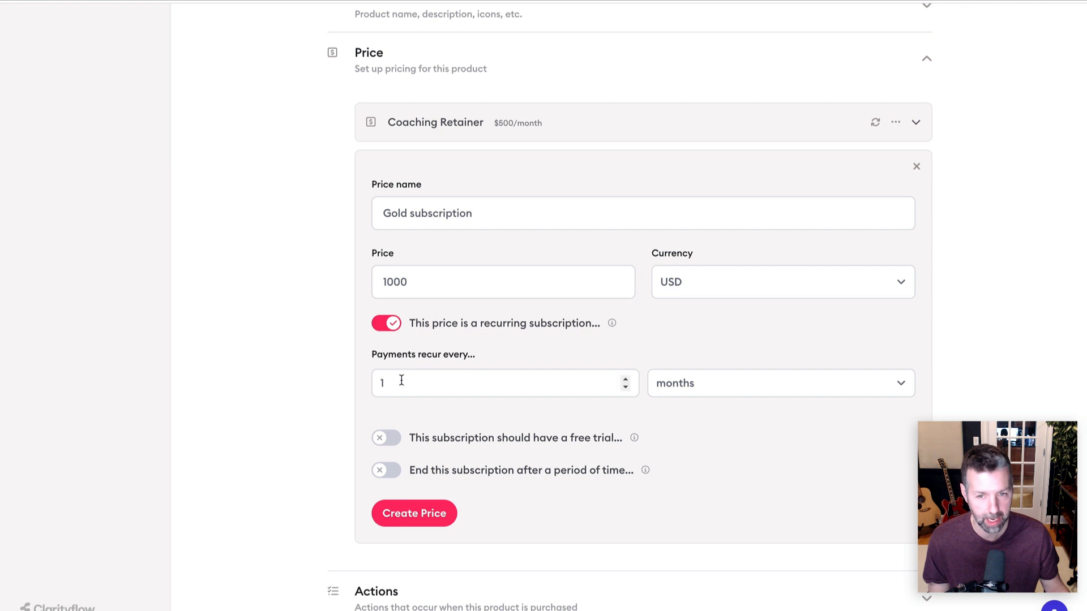
pyautogui.click(723, 376)
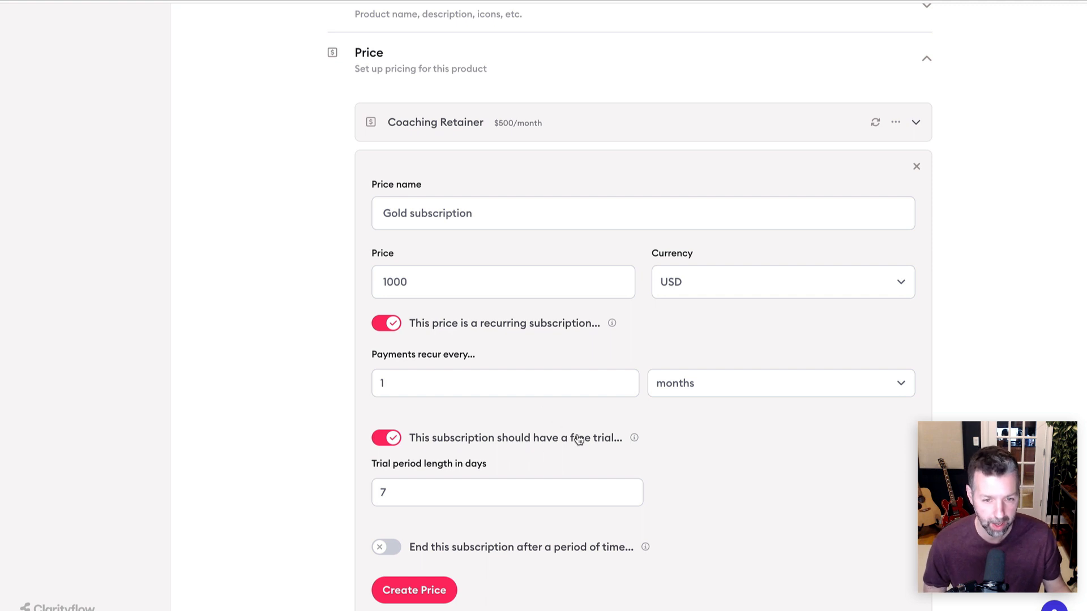
# - Try a 7-day free trial and a payment end after 1 month on the Gold subscription price, and discard the draft
pyautogui.click(398, 495)
pyautogui.doubleClick(390, 497)
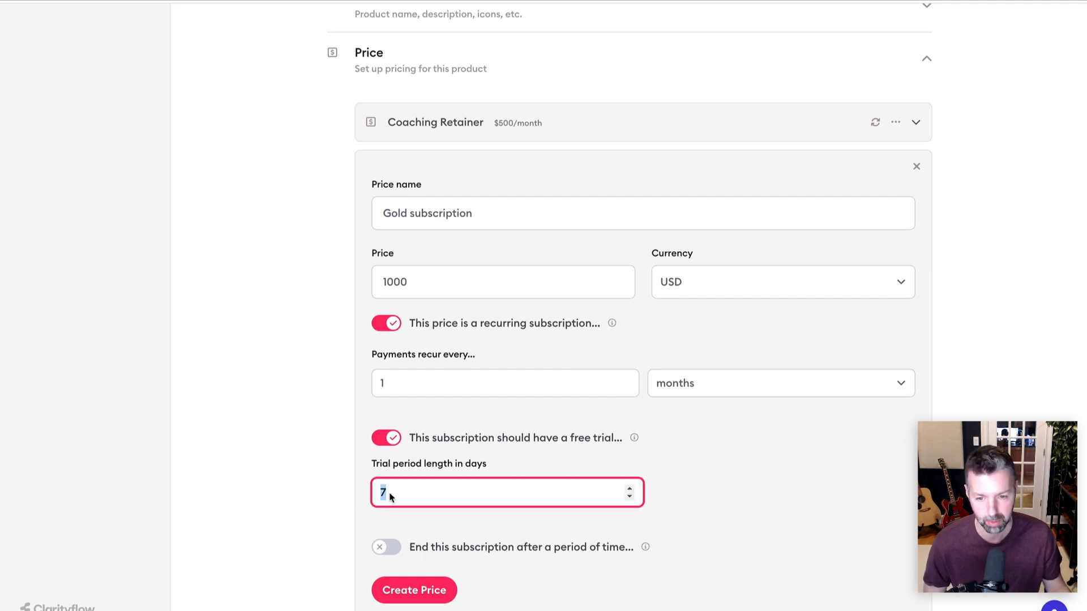
pyautogui.click(484, 549)
pyautogui.scroll(-1, 558, 542)
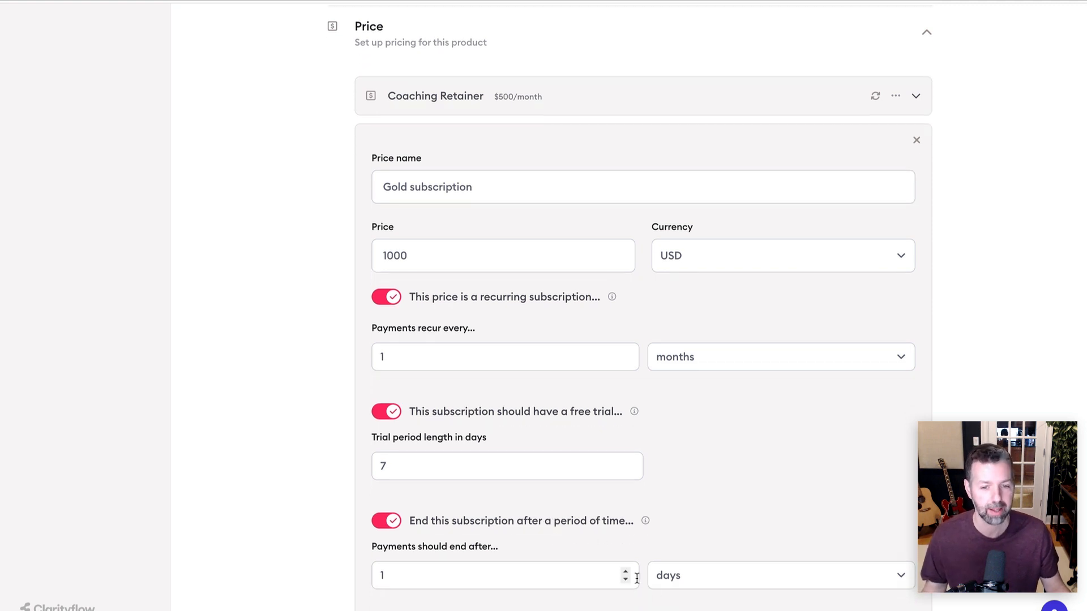
pyautogui.click(680, 586)
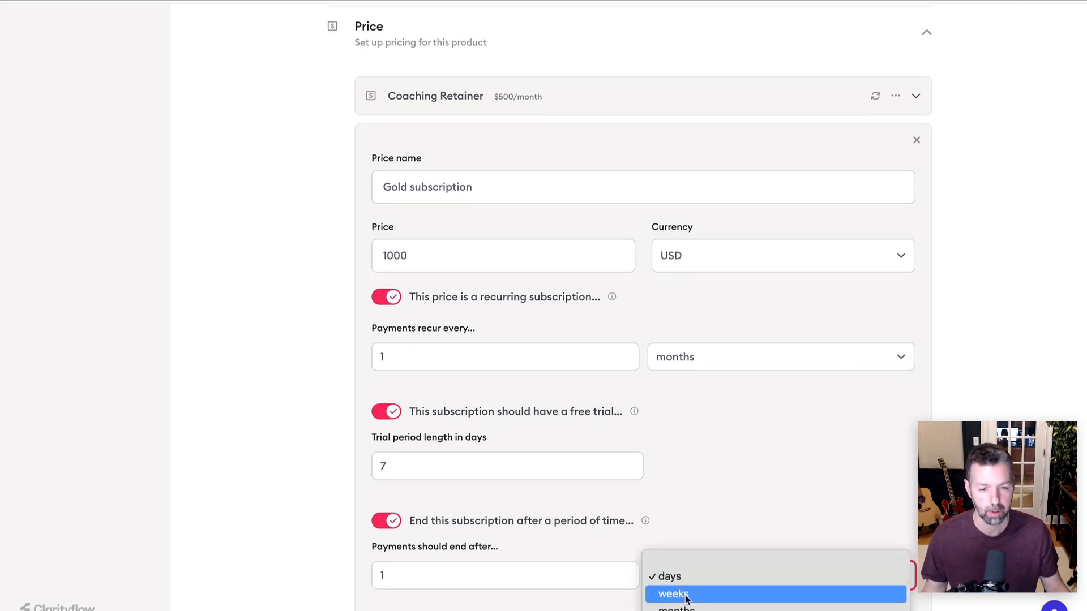
pyautogui.click(687, 608)
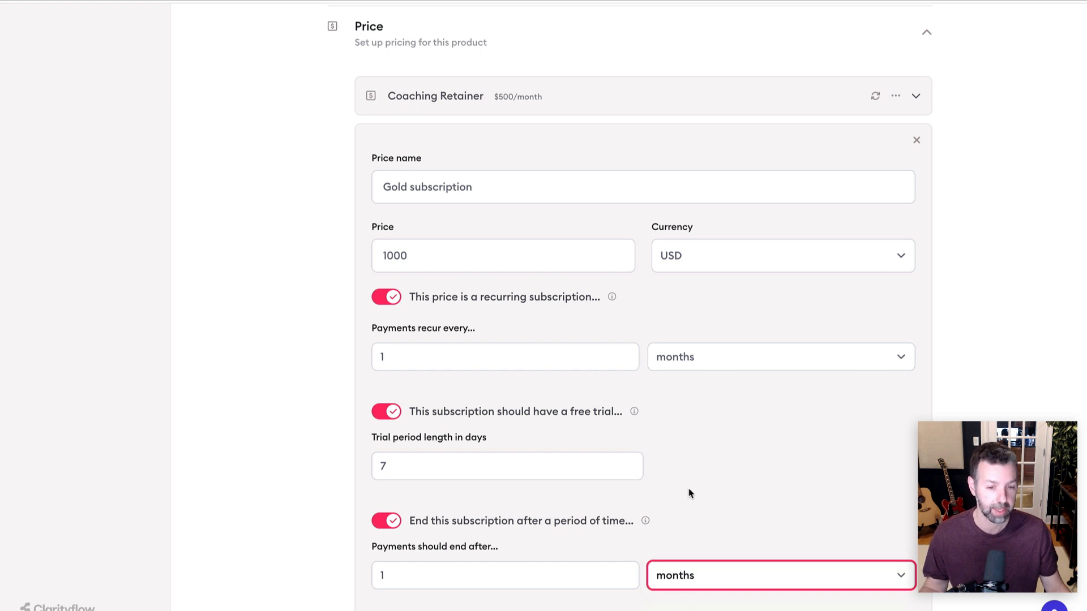
pyautogui.scroll(-1, 666, 504)
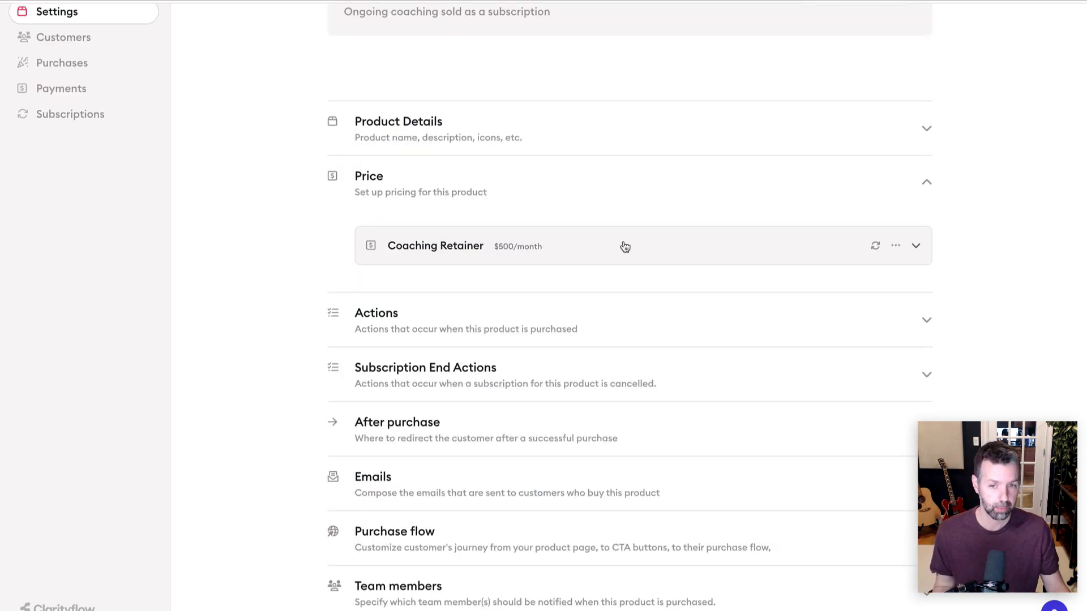
# - Review Coaching Retainer's purchase actions and the action types available when a subscription is cancelled
pyautogui.click(439, 320)
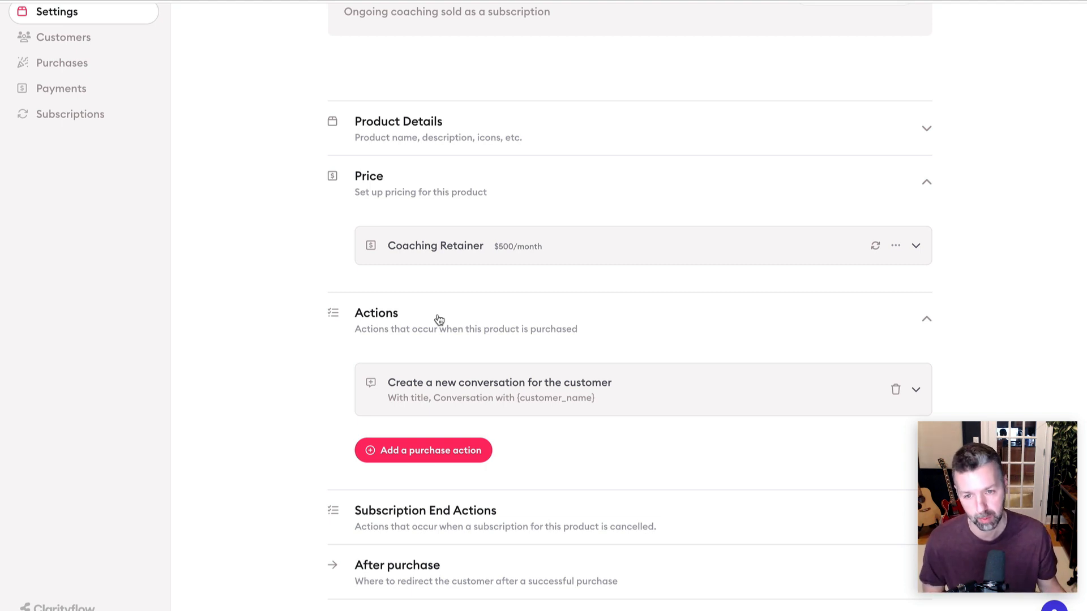
pyautogui.click(439, 320)
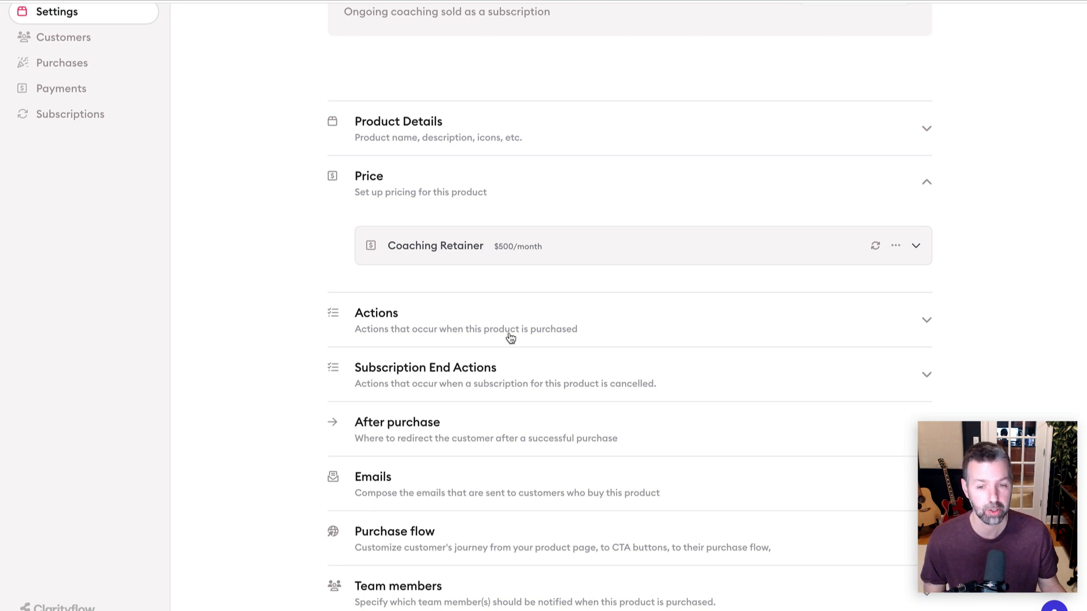
pyautogui.click(517, 372)
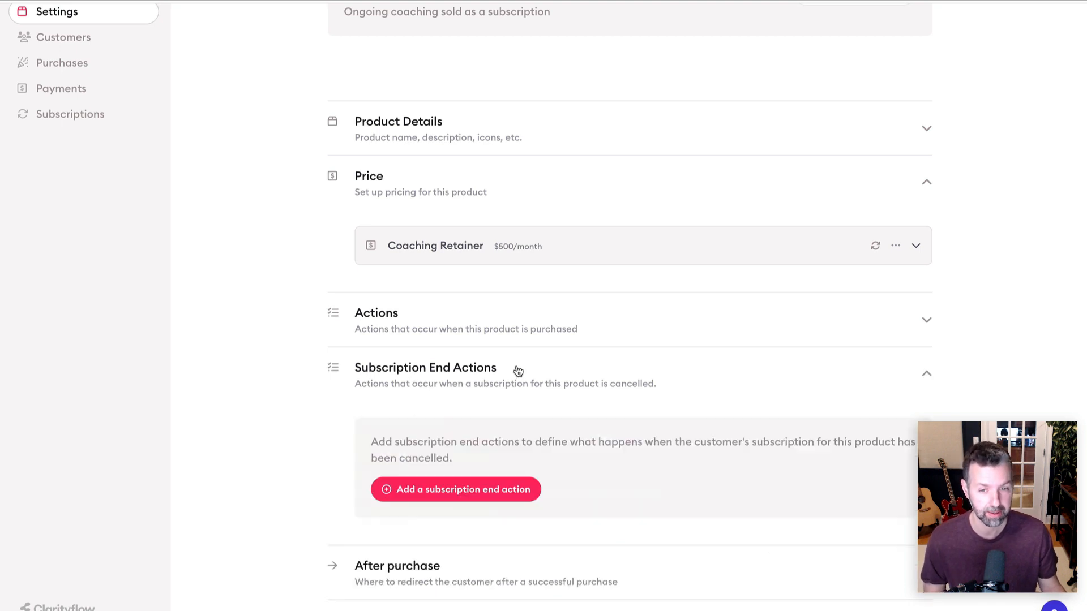
pyautogui.click(446, 490)
pyautogui.click(501, 478)
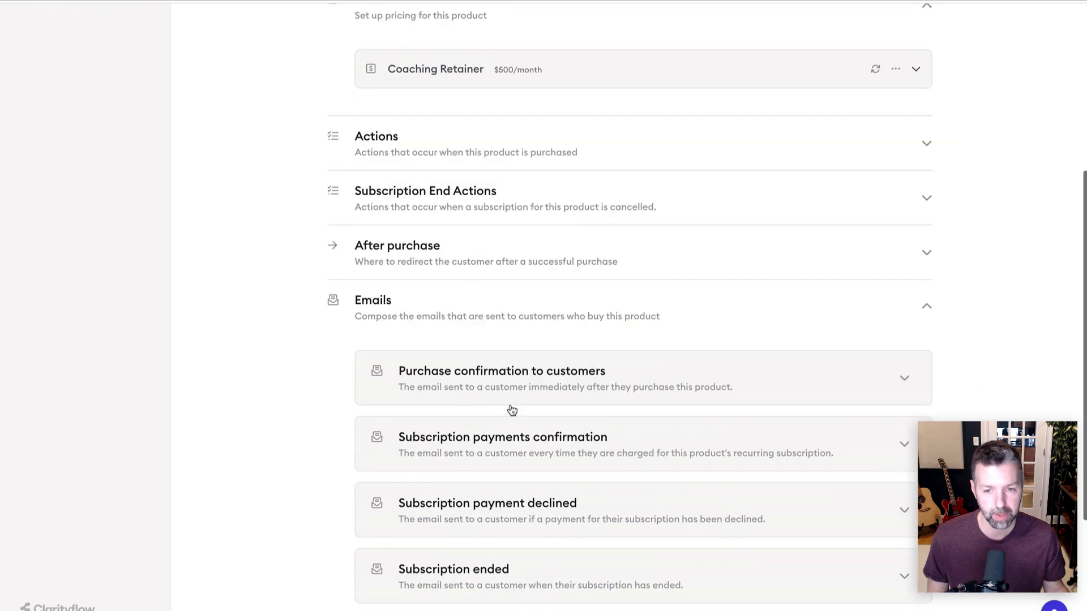
# - Examine Coaching Retainer's customer emails and open the subscription payments confirmation settings
pyautogui.scroll(-1, 511, 411)
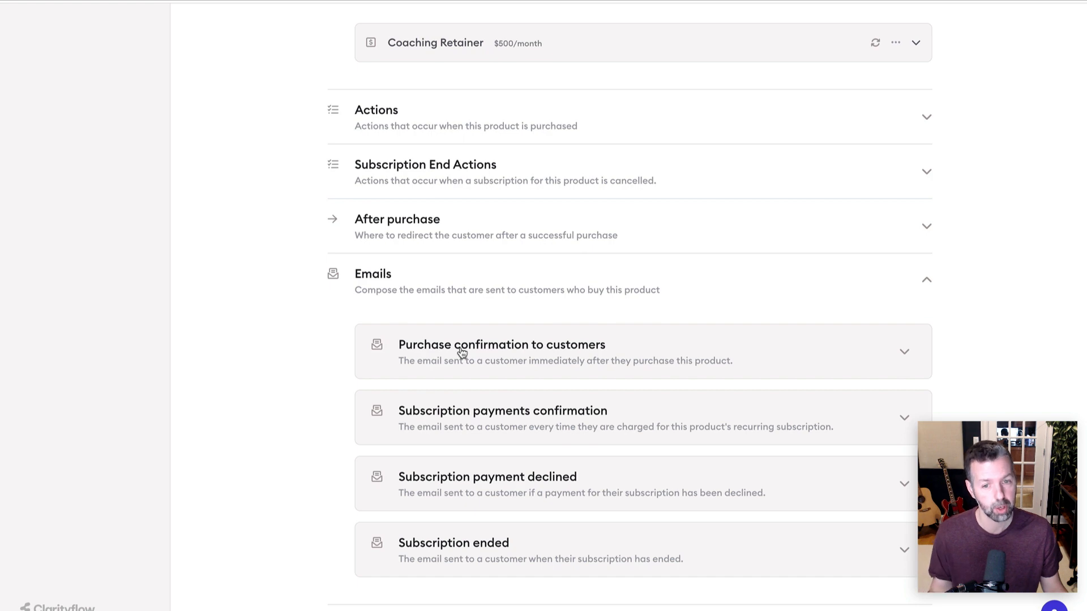
pyautogui.click(501, 415)
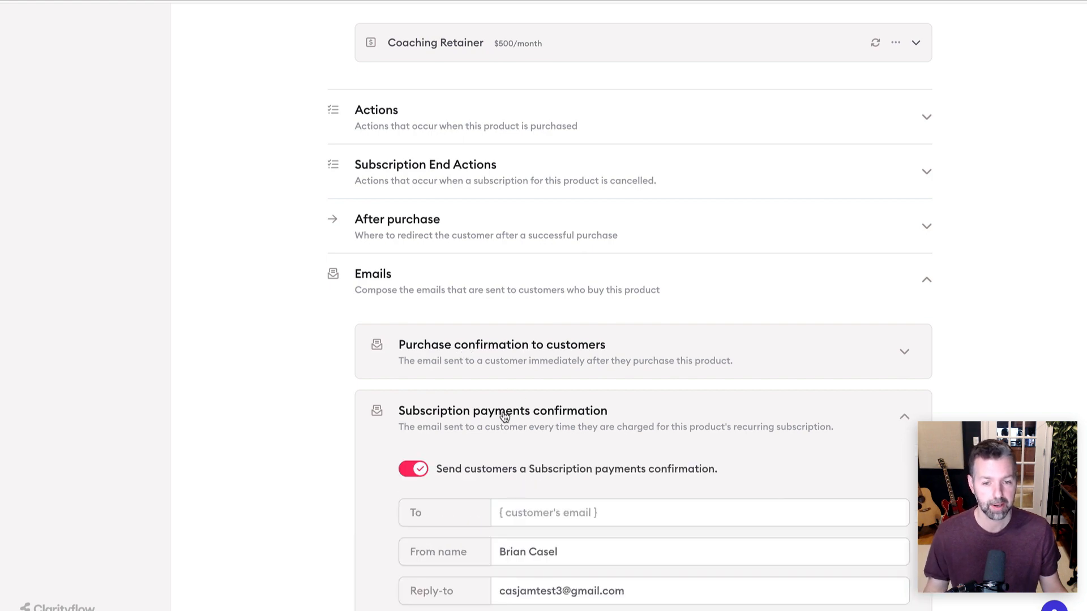
# - Review Coaching Retainer's subscription payments confirmation email and the settings and message of its subscription payment declined email
pyautogui.scroll(-3, 505, 410)
pyautogui.scroll(-2, 505, 408)
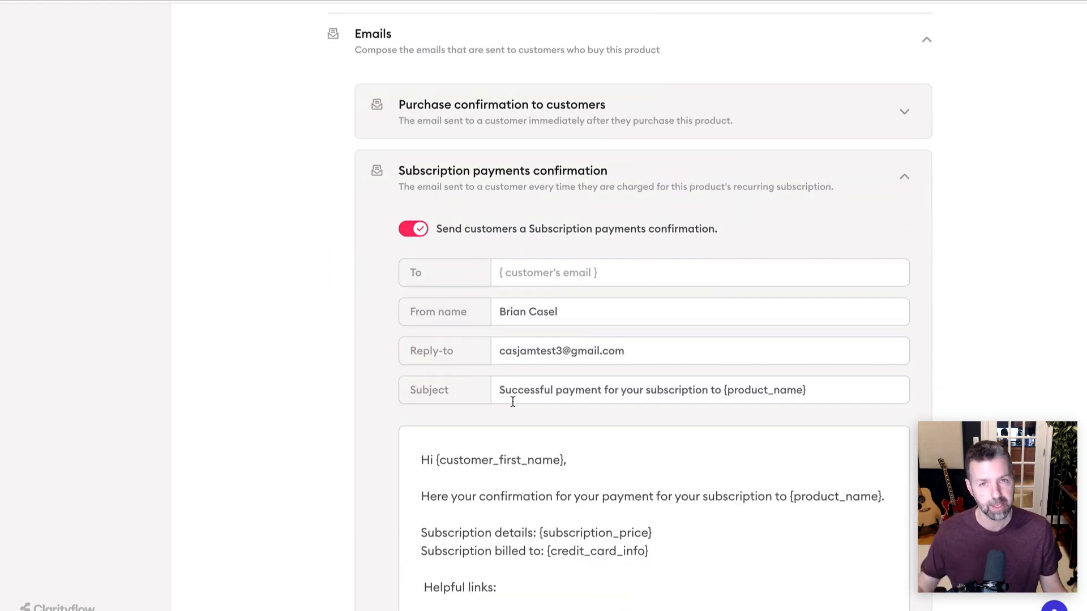
pyautogui.scroll(-3, 537, 442)
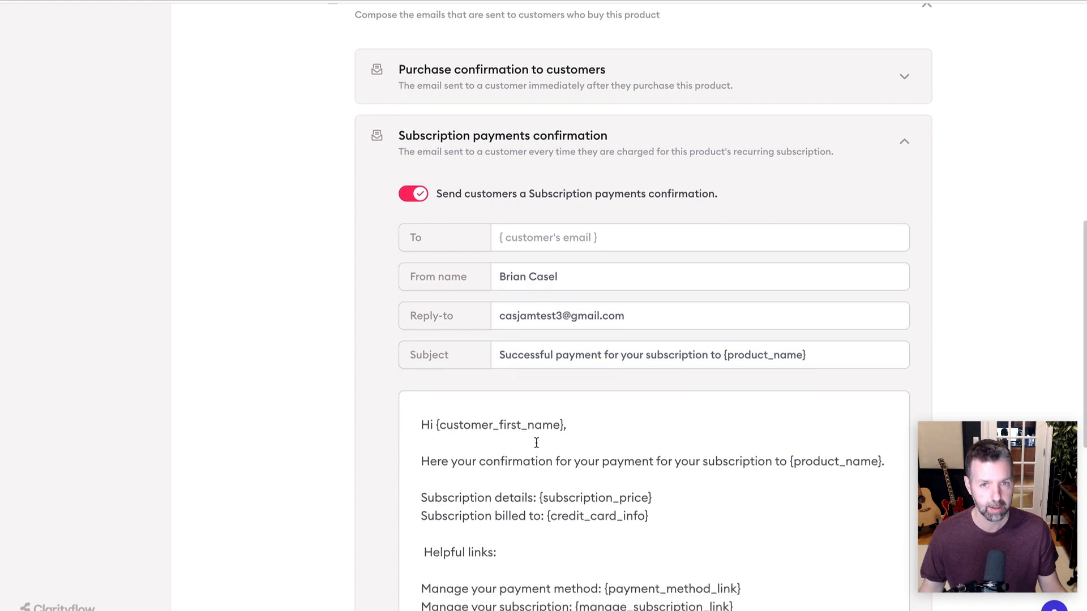
pyautogui.scroll(-4, 537, 442)
pyautogui.click(545, 480)
pyautogui.scroll(-8, 546, 476)
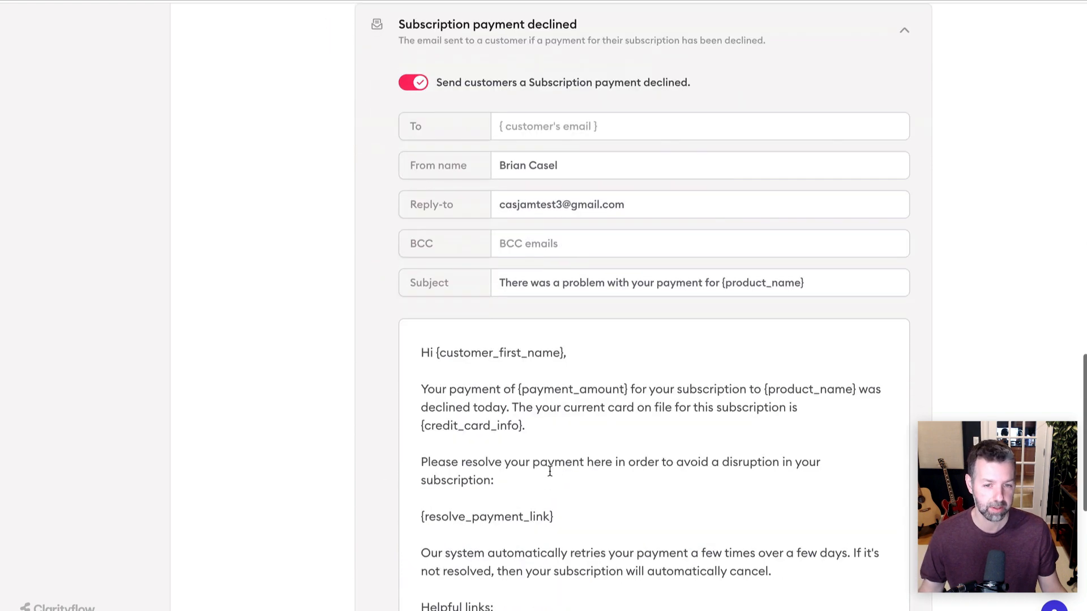
pyautogui.scroll(-1, 550, 471)
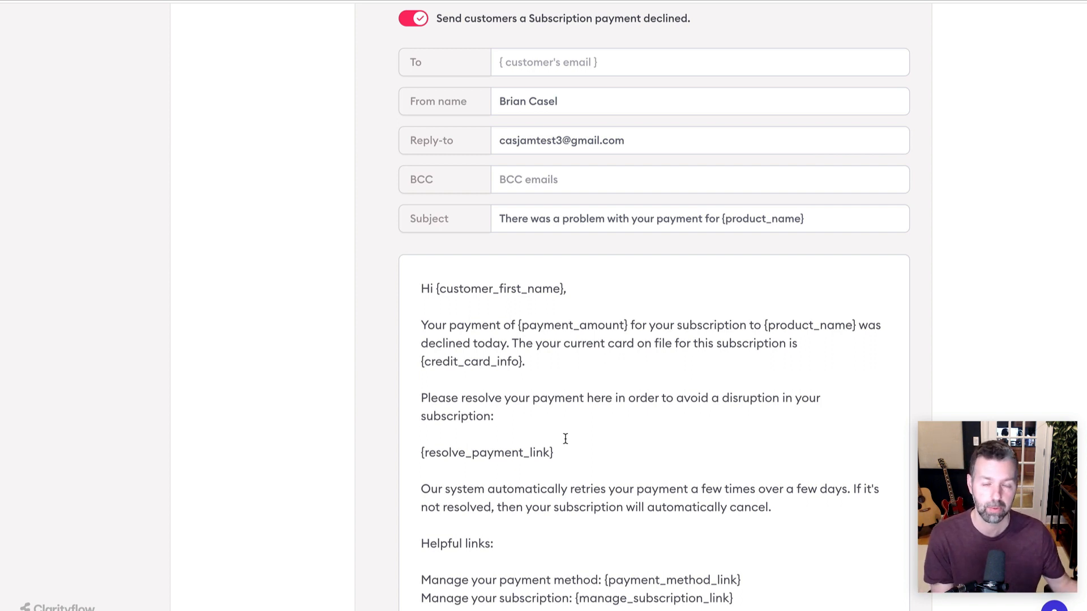
pyautogui.scroll(-1, 565, 438)
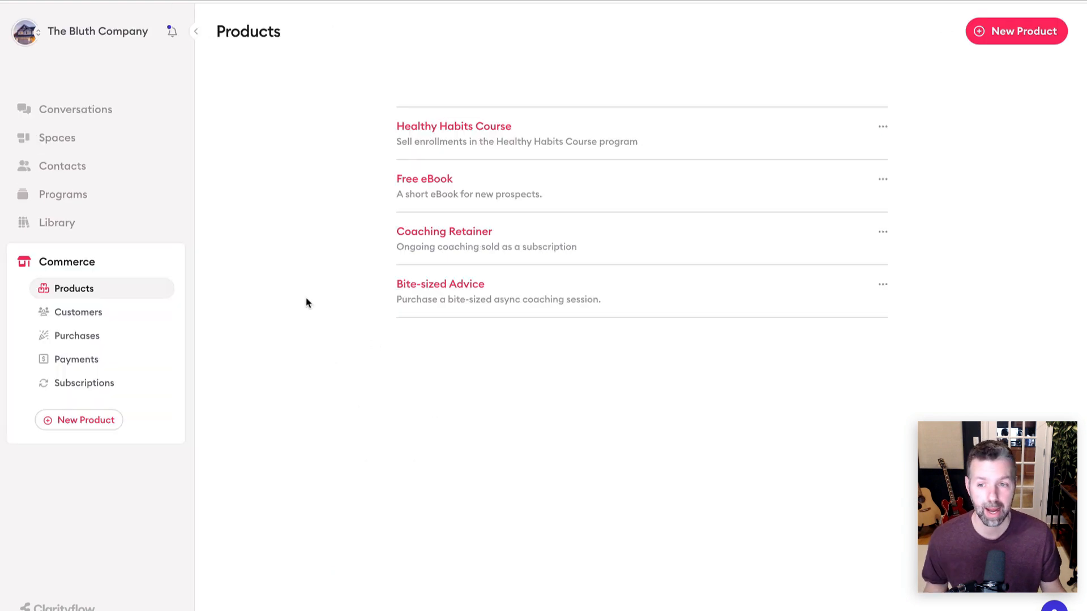
# - Review the store-wide customer, purchase, payment and subscription records, including the actions available for the most recent payment
pyautogui.click(73, 319)
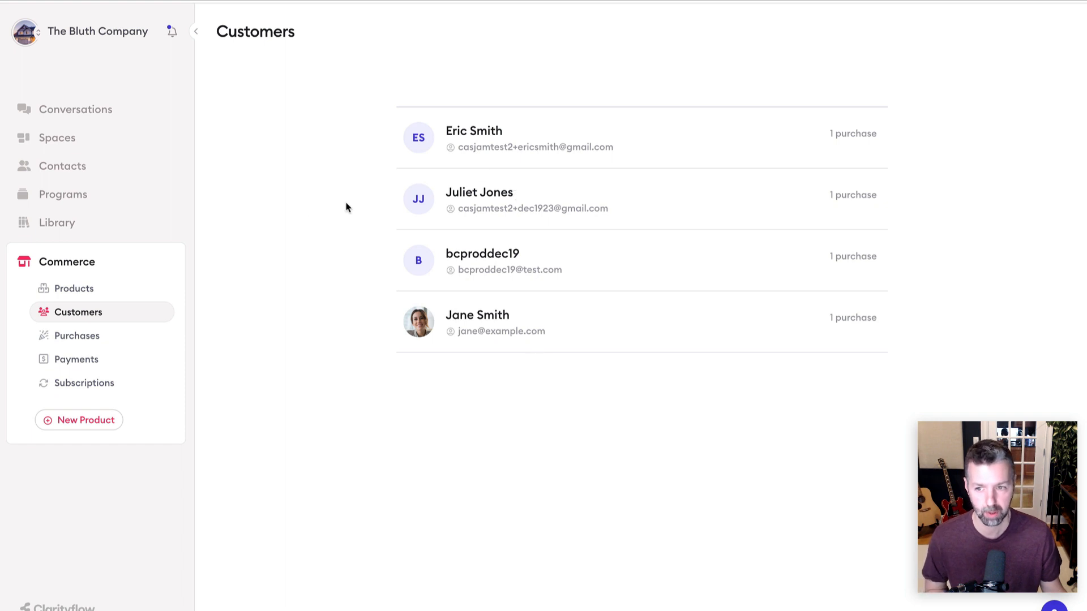
pyautogui.click(78, 340)
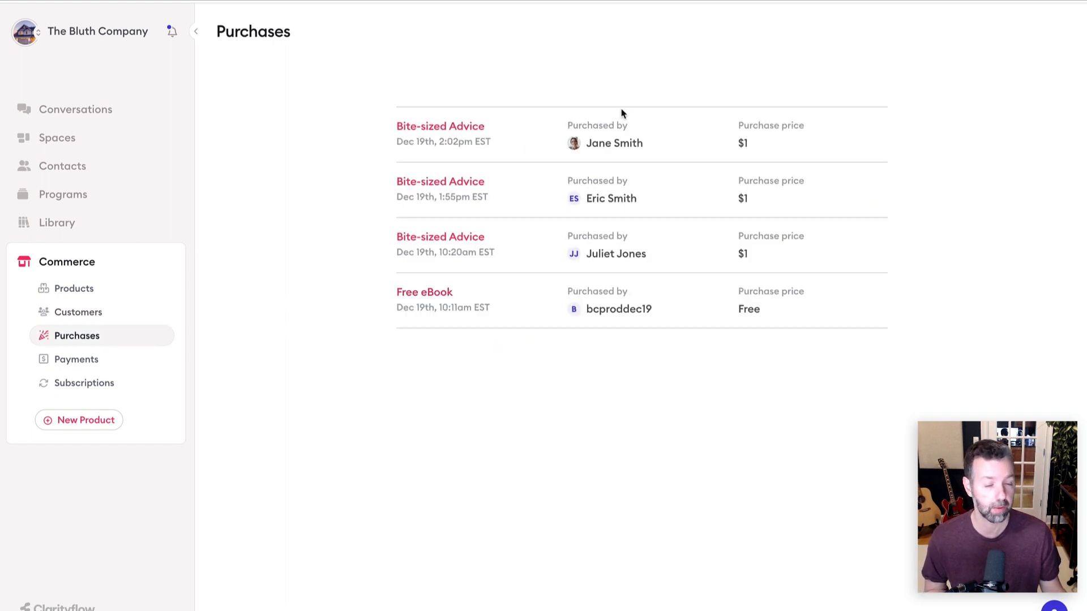
pyautogui.click(78, 362)
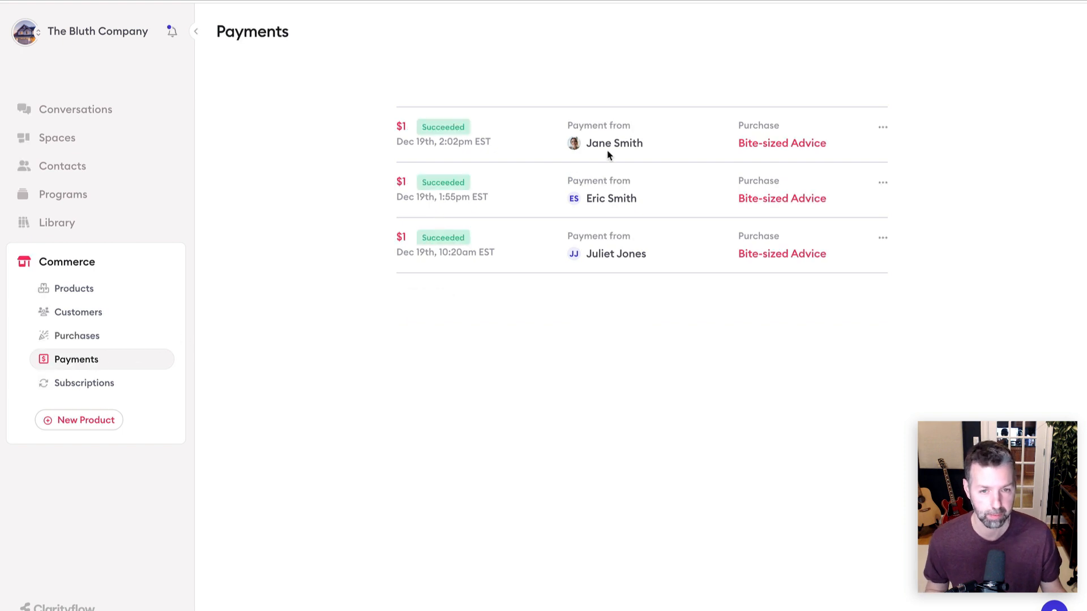
pyautogui.click(883, 130)
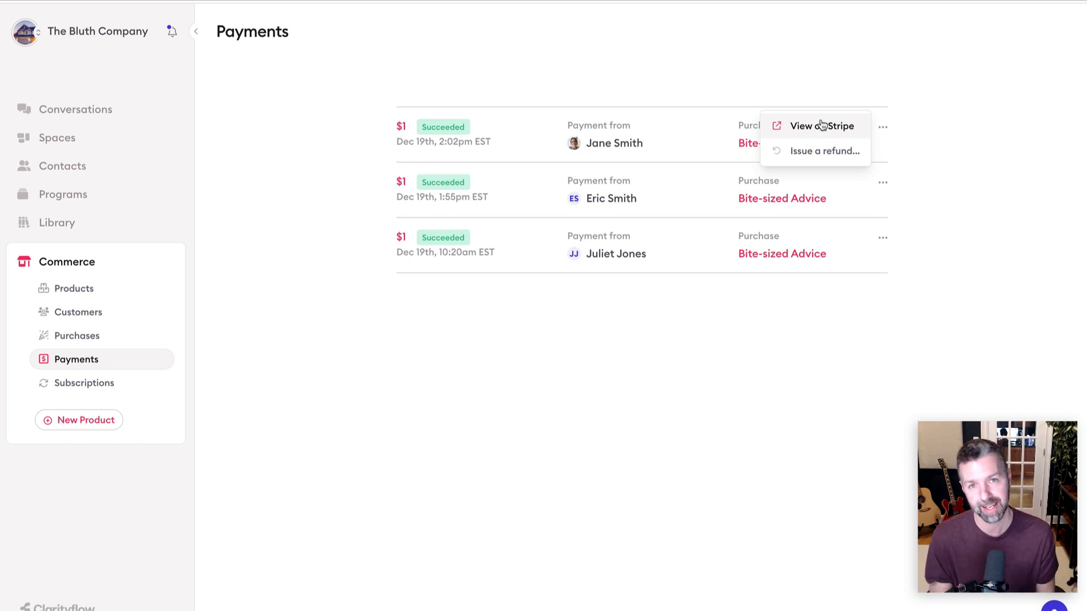
pyautogui.click(85, 383)
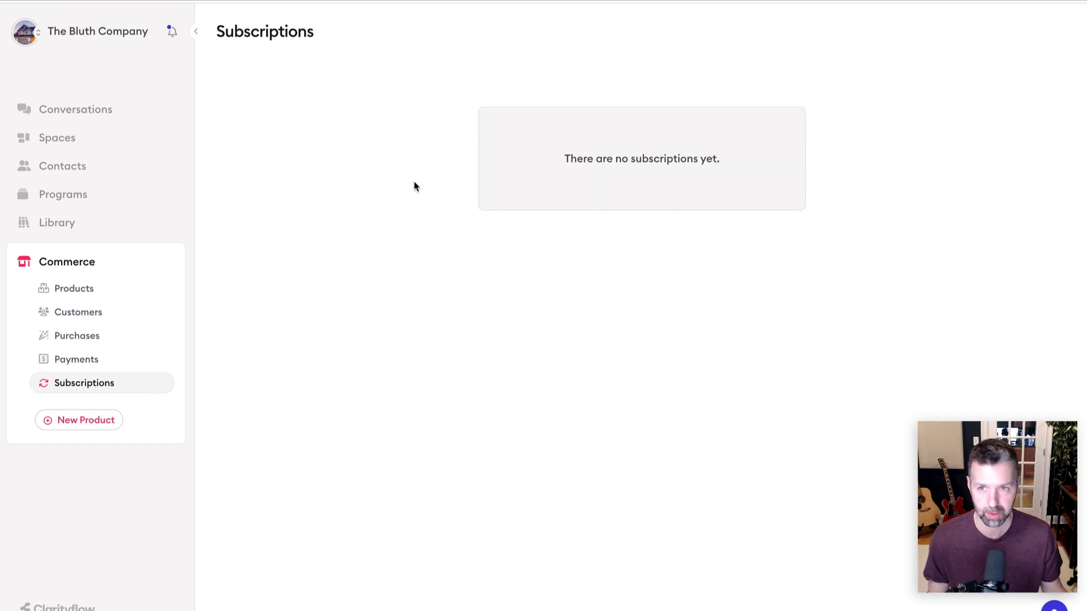
# - Review the purchases recorded for the Bite-sized Advice product
pyautogui.click(71, 291)
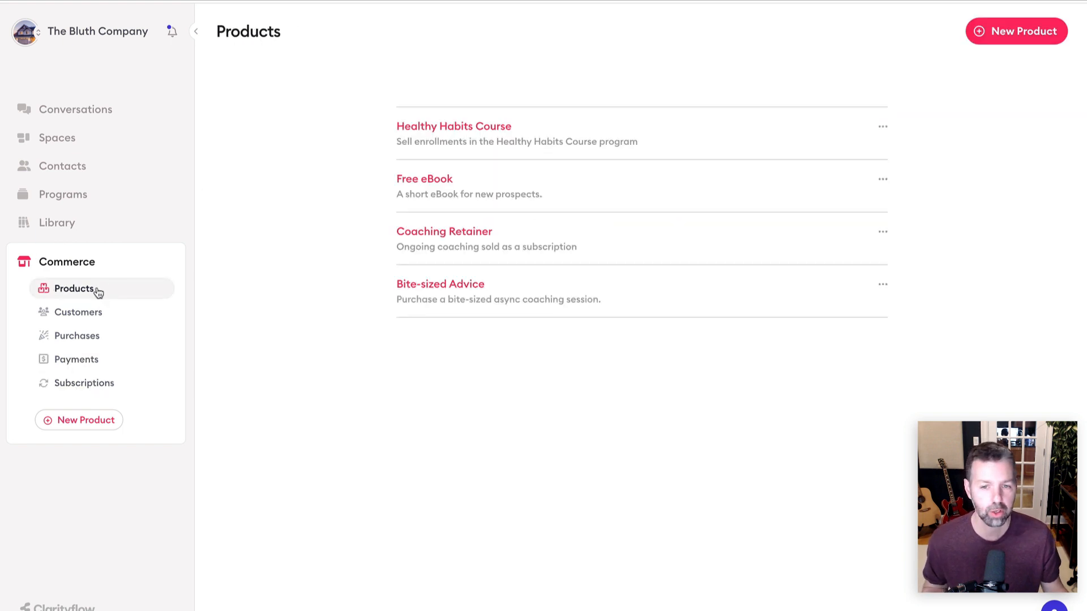
pyautogui.click(457, 288)
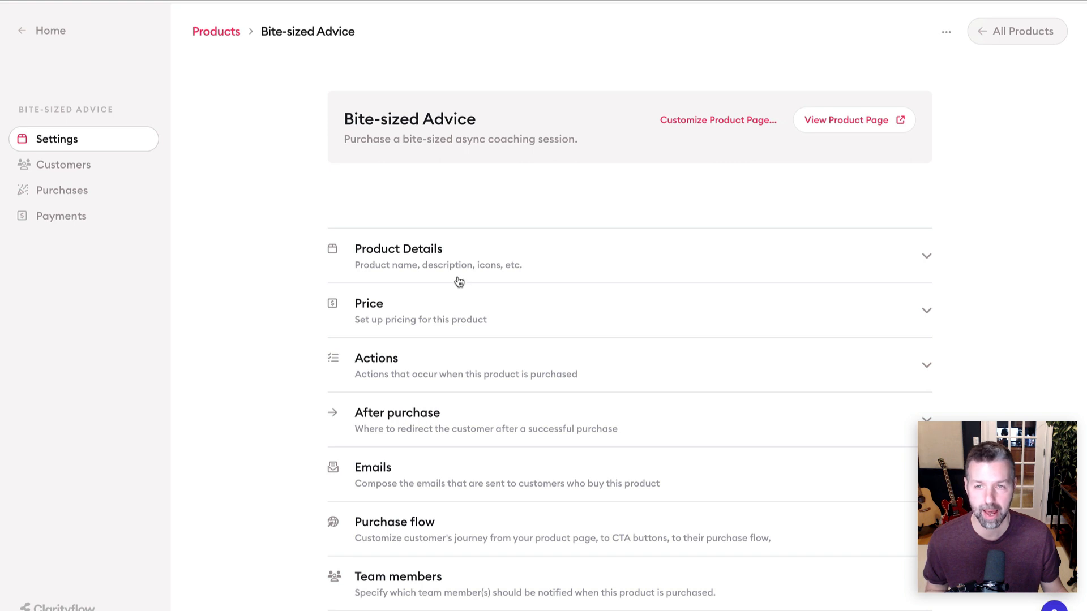
pyautogui.click(50, 197)
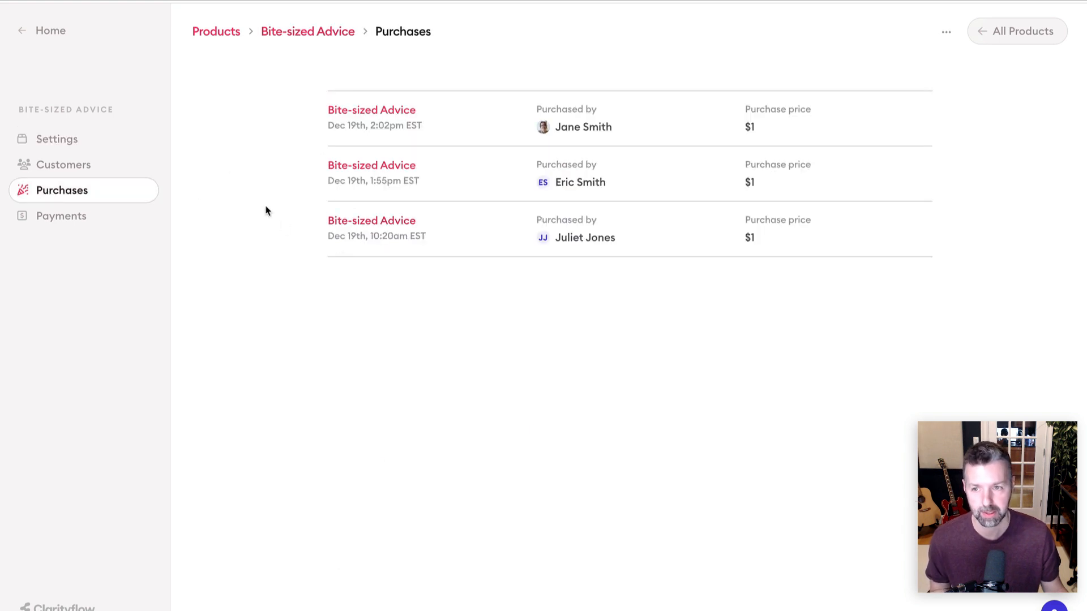
# - View the contact details, activity and commerce summary of the first person in the contacts list
pyautogui.click(54, 32)
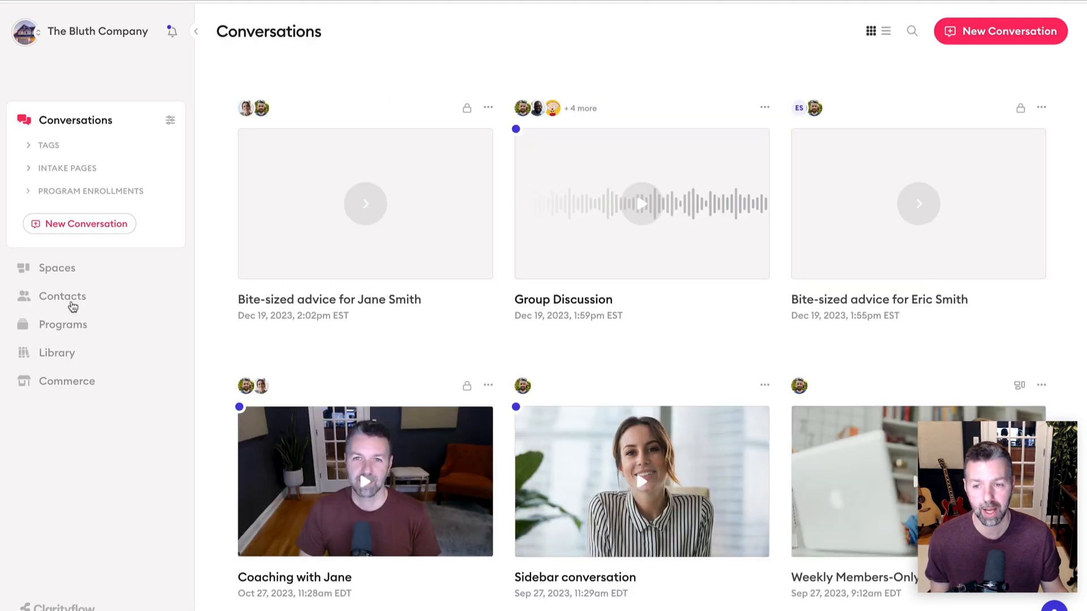
pyautogui.click(68, 297)
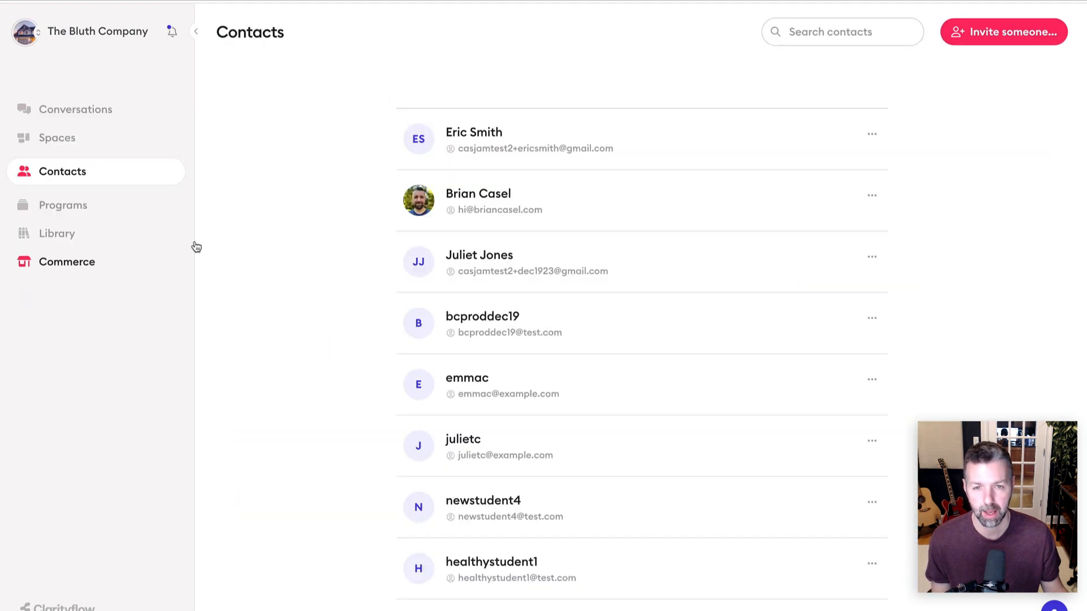
pyautogui.click(709, 136)
pyautogui.scroll(-1, 463, 264)
pyautogui.scroll(1, 463, 263)
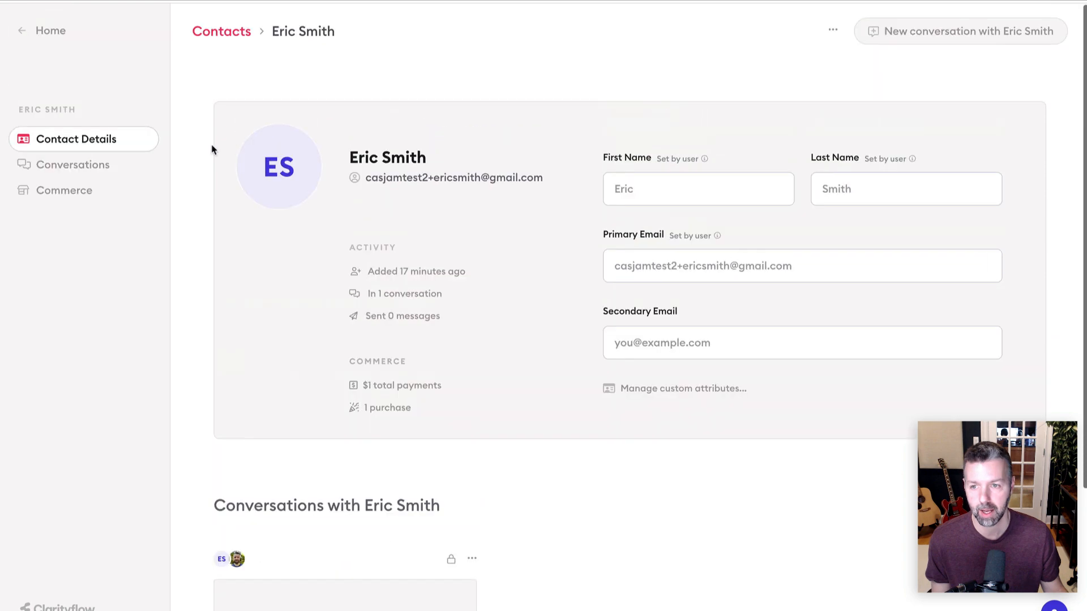
# - Review this contact's purchases, payments history and subscriptions, and view the details of their Bite-sized Advice purchase
pyautogui.click(58, 191)
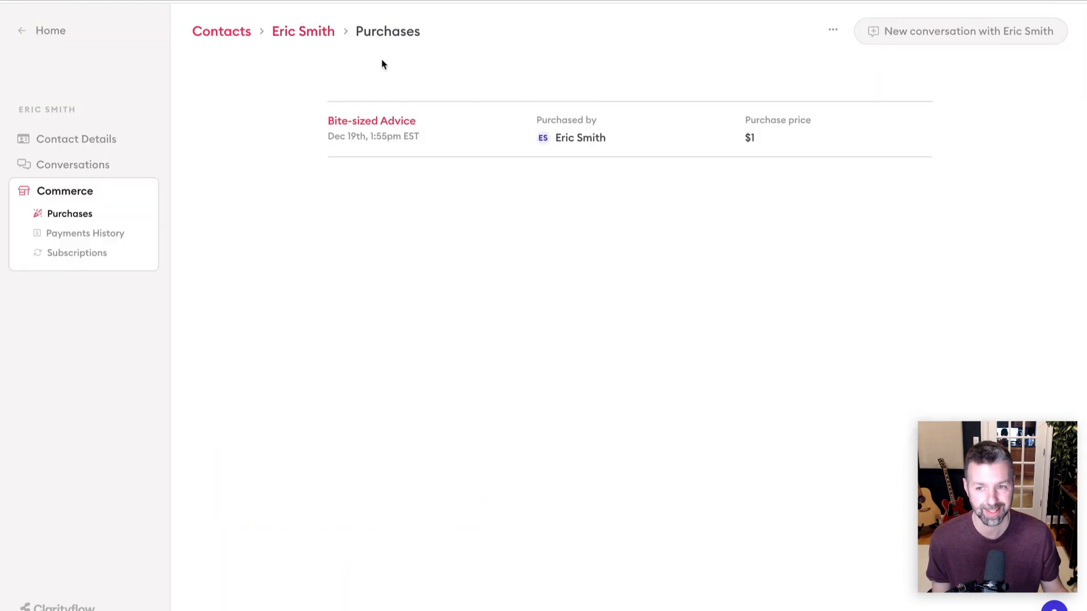
pyautogui.click(101, 234)
pyautogui.click(90, 254)
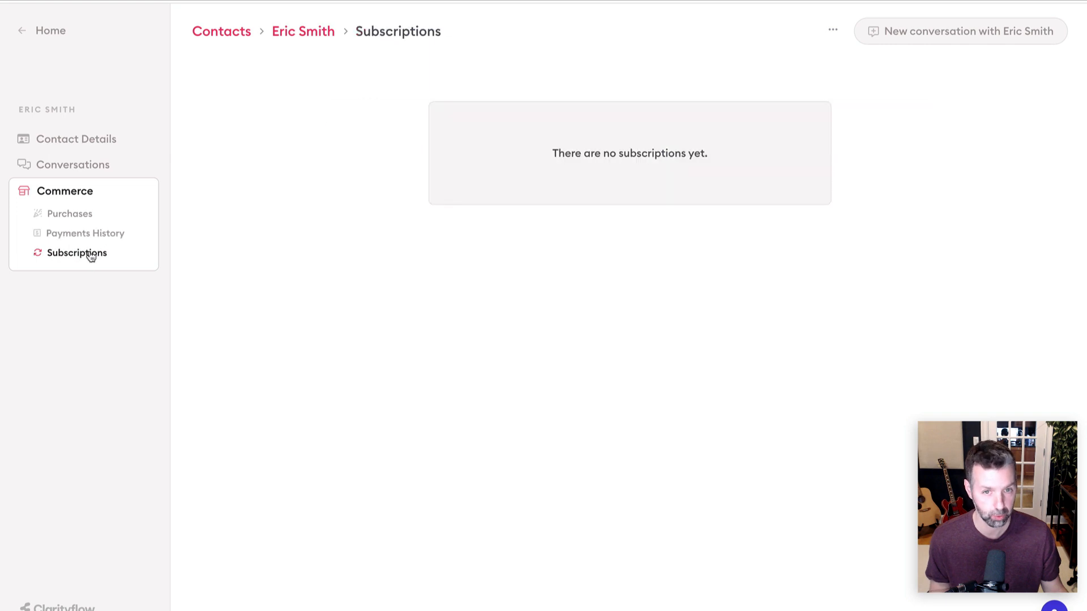
pyautogui.click(86, 232)
pyautogui.click(84, 215)
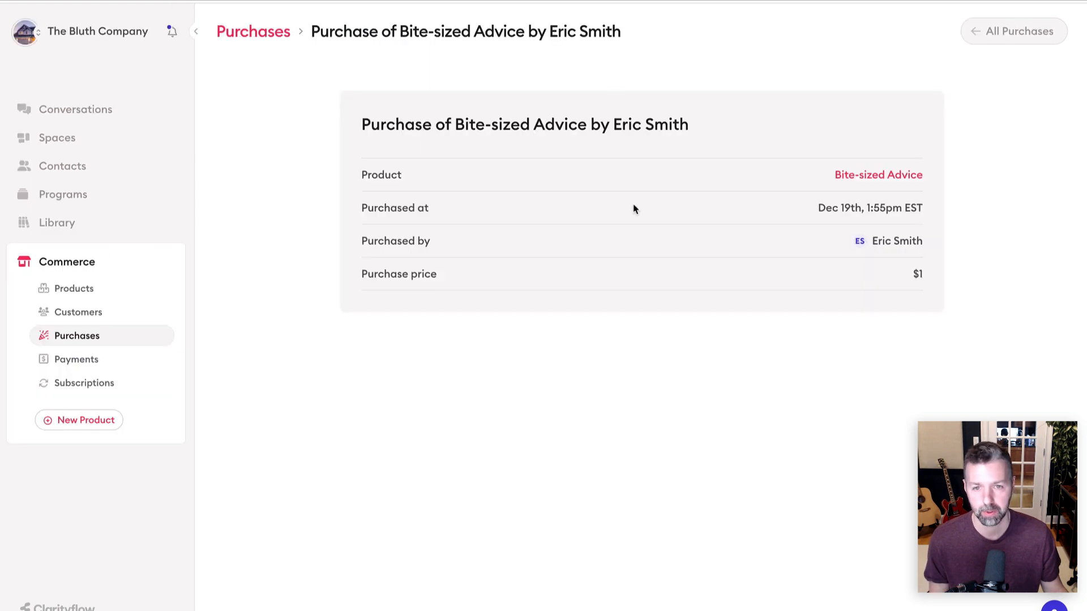